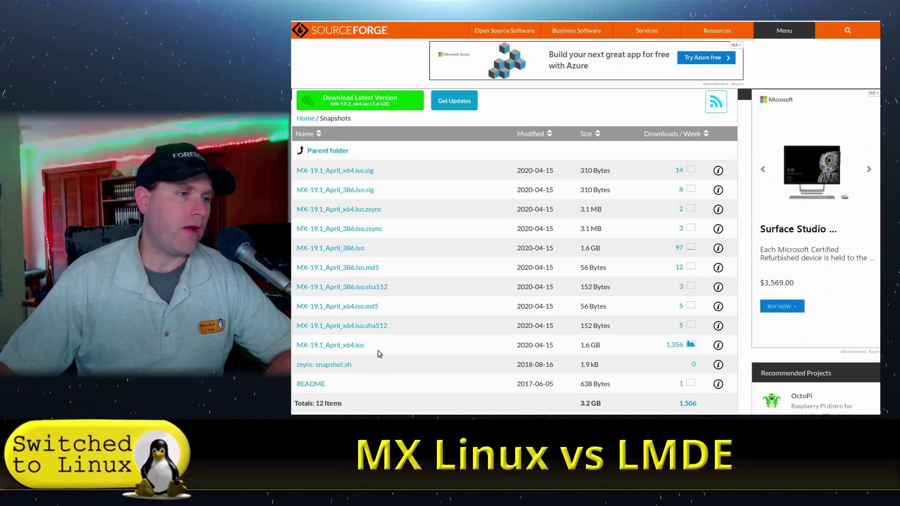
# Step: Open LMDE 4 'Debbie' Cinnamon 64-bit download page and look over its mirror list
pyautogui.scroll(3, 482, 237)
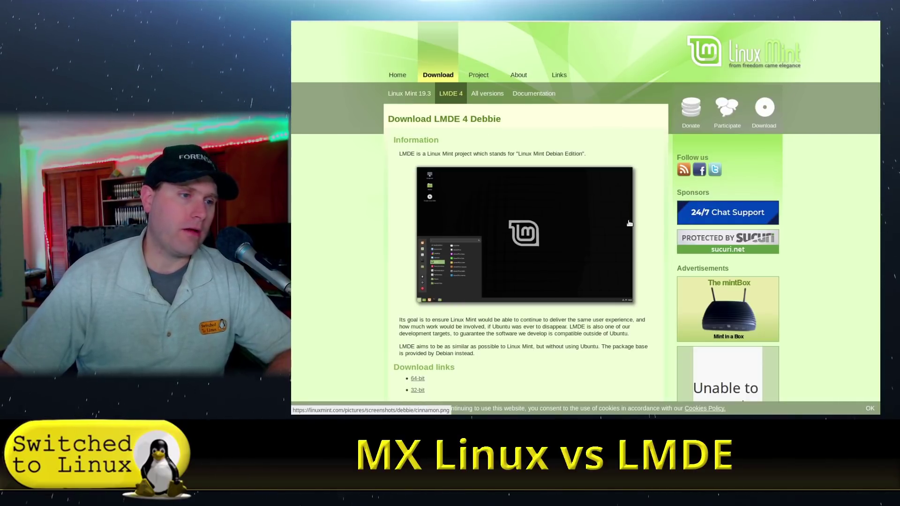
pyautogui.scroll(-3, 562, 360)
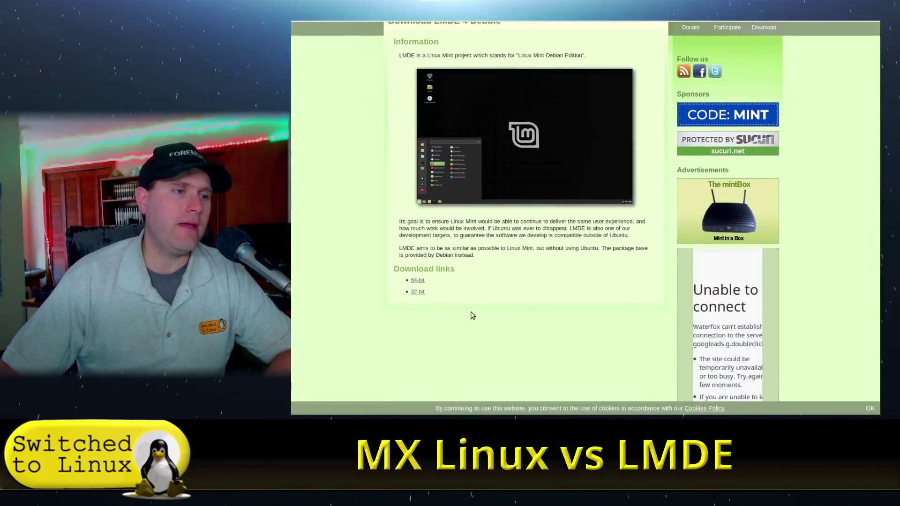
pyautogui.click(418, 280)
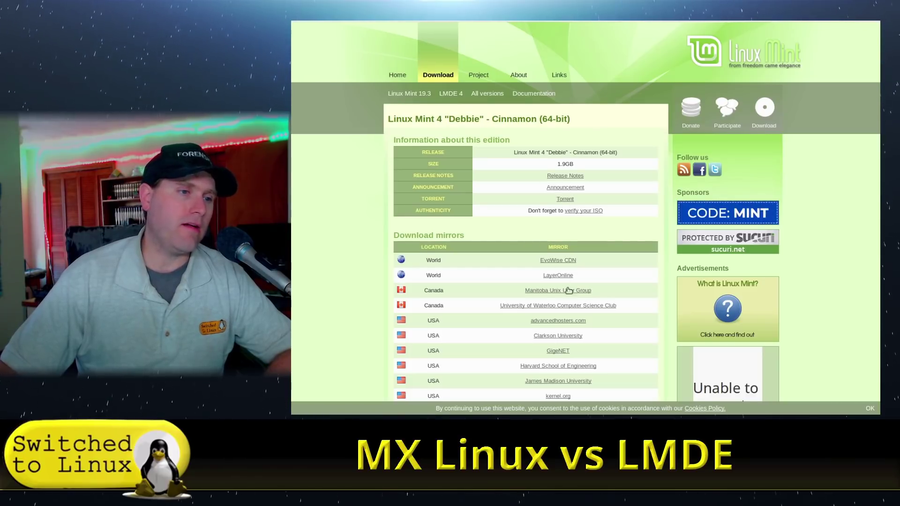
pyautogui.scroll(-5, 567, 253)
pyautogui.scroll(5, 577, 307)
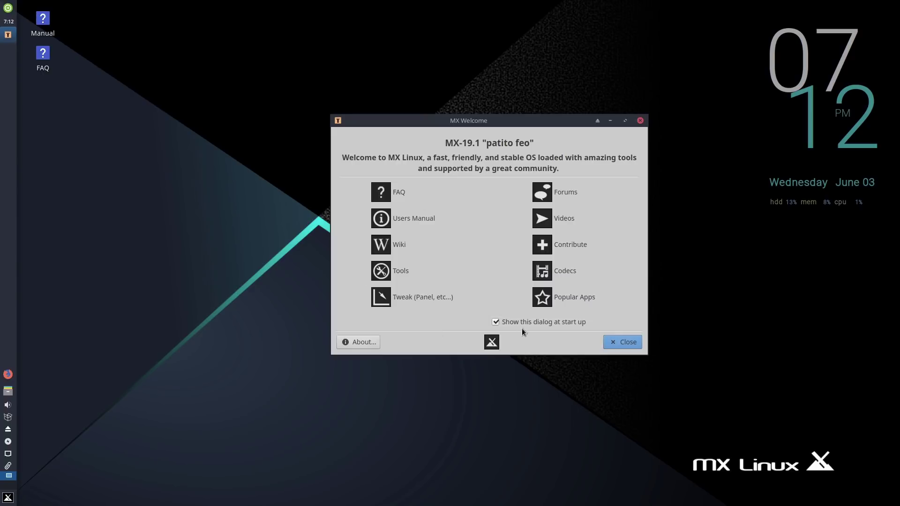
# Step: Tick 'Show this dialog at start up', cancel the Codecs password prompt, and open MX Tweak
pyautogui.click(496, 322)
pyautogui.click(566, 271)
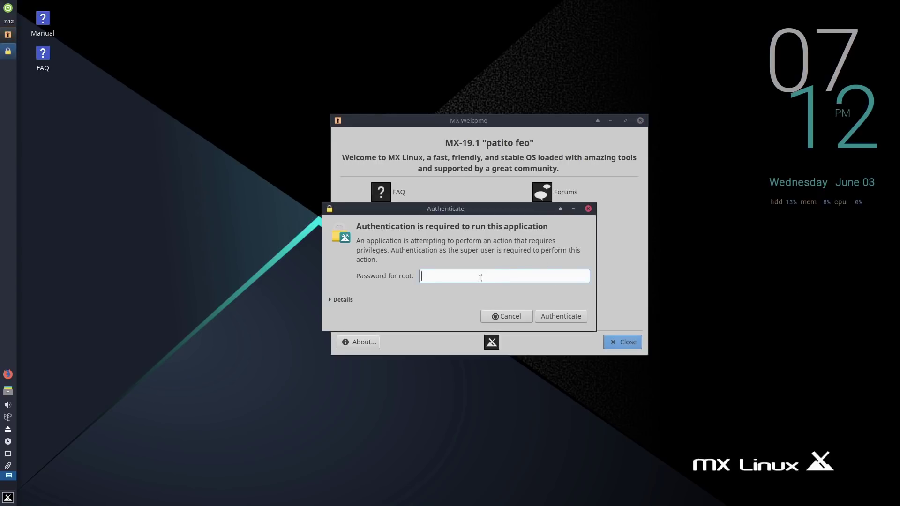
pyautogui.click(518, 320)
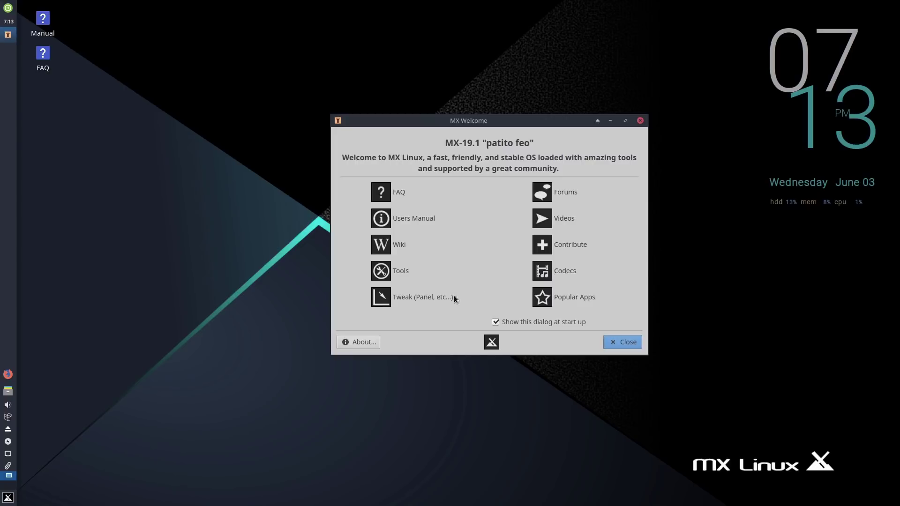
pyautogui.click(415, 296)
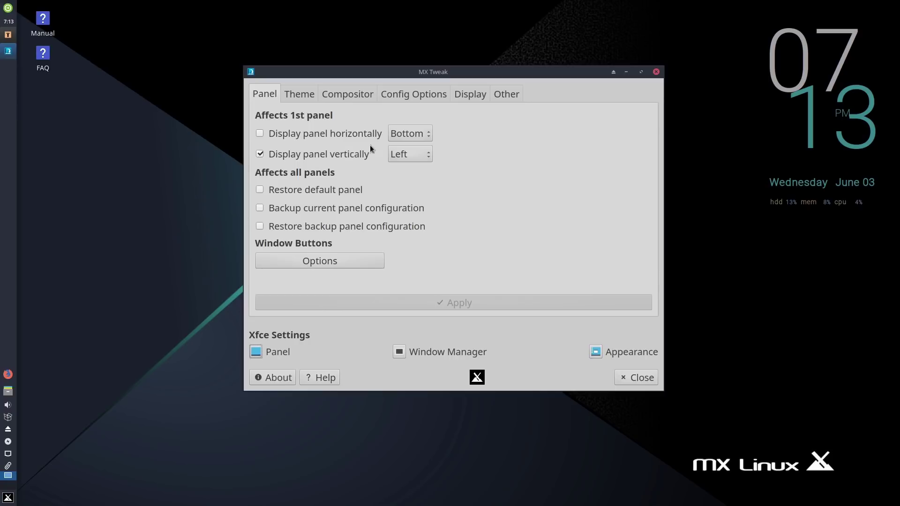
# Step: Apply the first panel horizontally at the bottom, then vertically on the left, and close MX Tweak
pyautogui.click(260, 133)
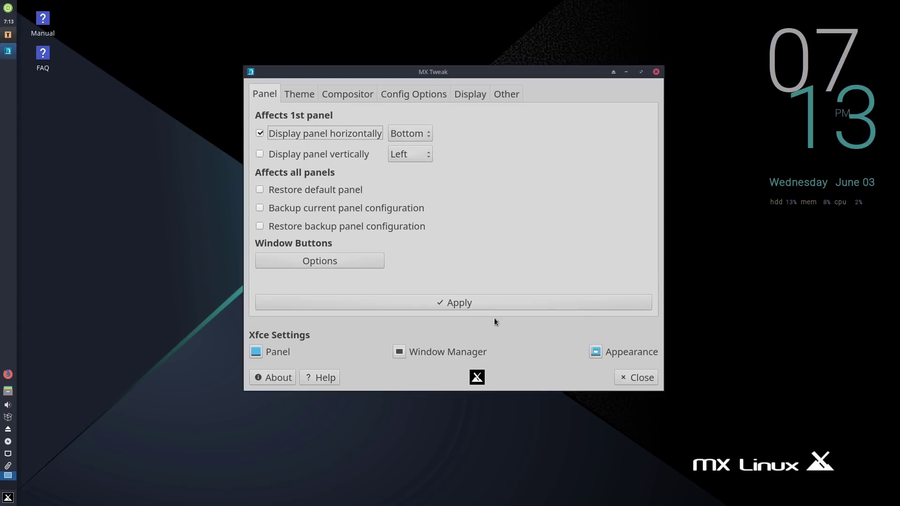
pyautogui.click(480, 302)
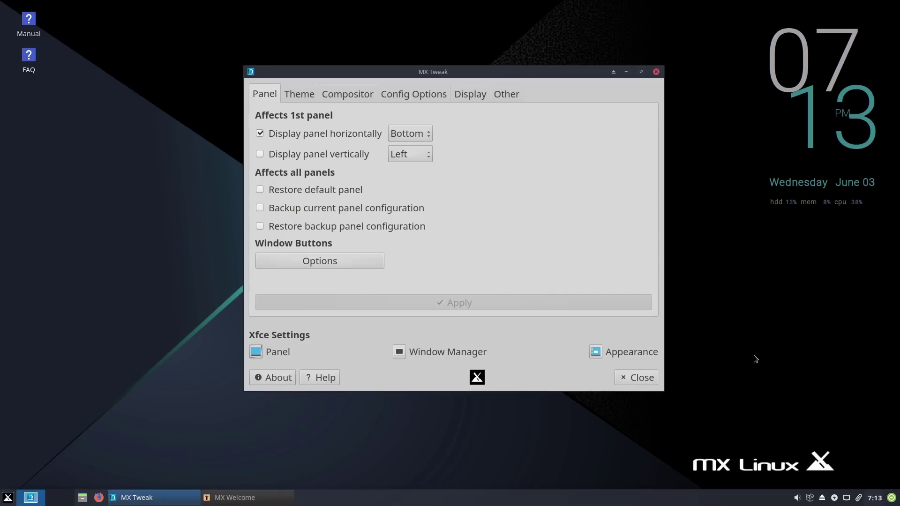
pyautogui.click(260, 155)
pyautogui.click(446, 300)
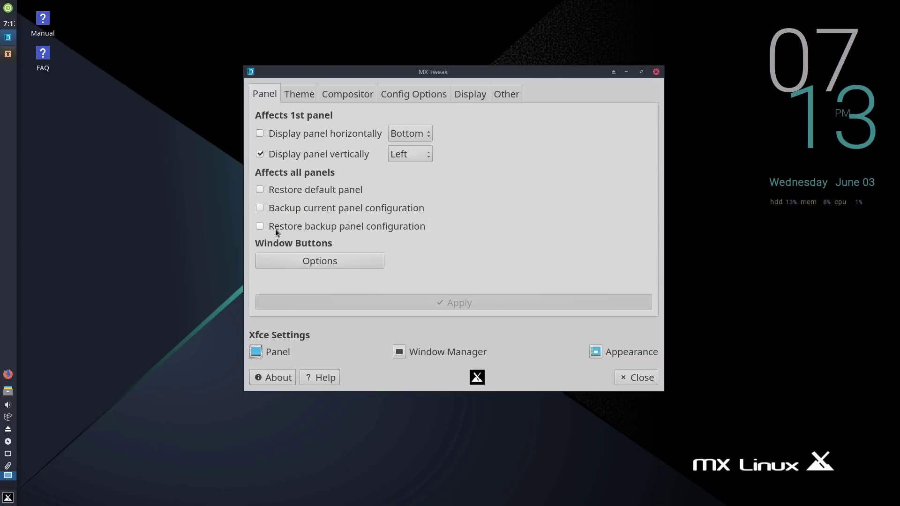
pyautogui.click(656, 72)
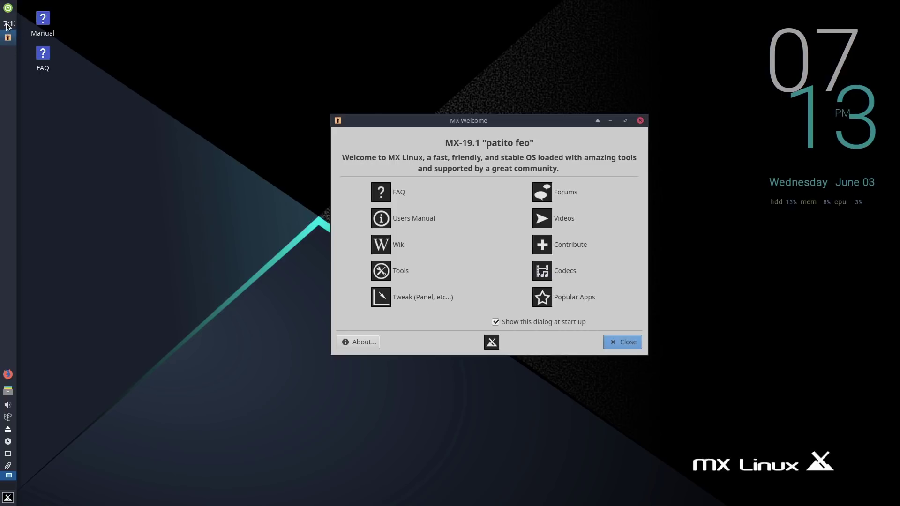
# Step: Open MX Tools from the MX Welcome window
pyautogui.moveTo(10, 28)
pyautogui.click(402, 271)
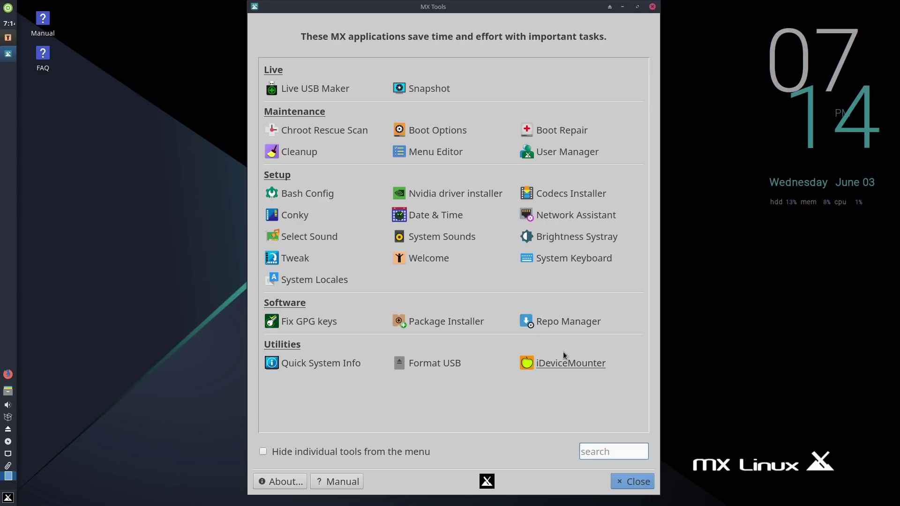
# Step: Close MX Tools after reviewing its Live, Maintenance, Setup, Software and Utilities groups
pyautogui.click(642, 488)
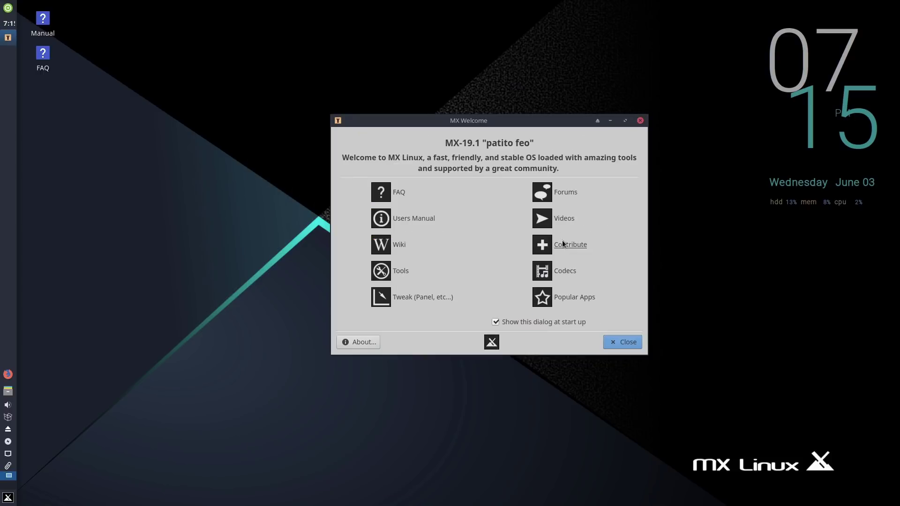
# Step: Open Popular Apps with the root password and move the installer window up-left
pyautogui.click(561, 297)
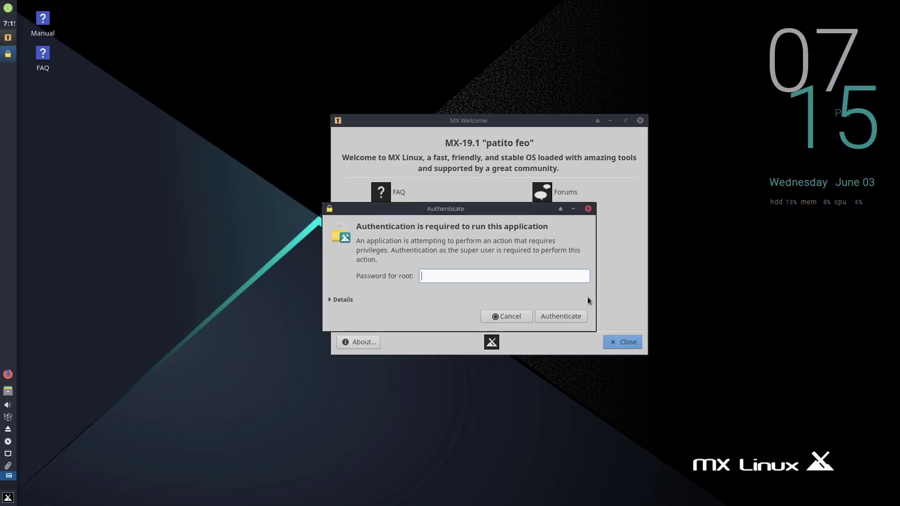
pyautogui.write('•••')
pyautogui.press('Return')
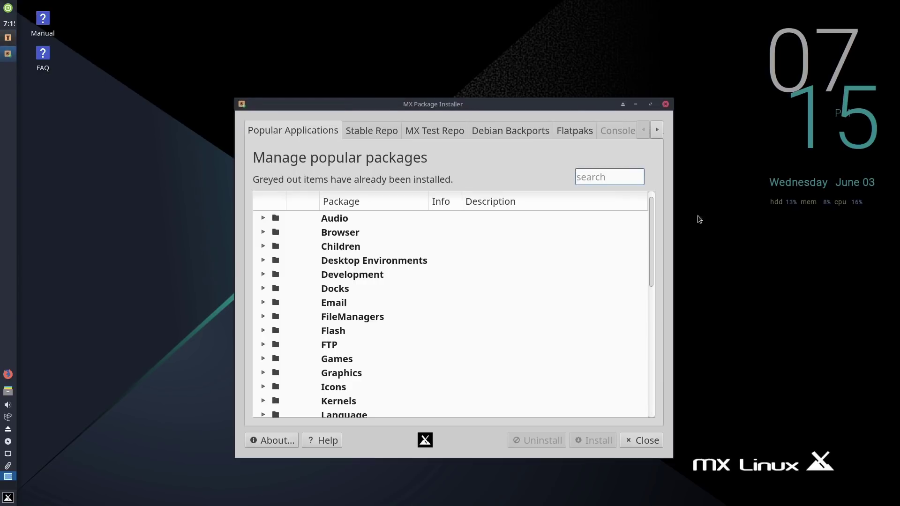
pyautogui.moveTo(527, 105); pyautogui.dragTo(502, 34)
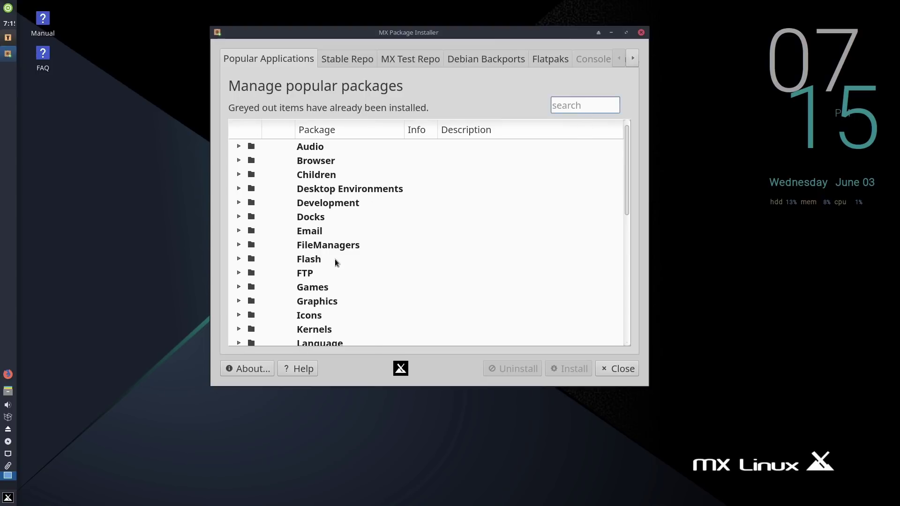
pyautogui.scroll(-4, 347, 277)
pyautogui.scroll(4, 356, 290)
# Step: Expand and collapse the Audio, Browser, Children, Desktop Environments and Development categories, then show Stable Repo
pyautogui.click(238, 146)
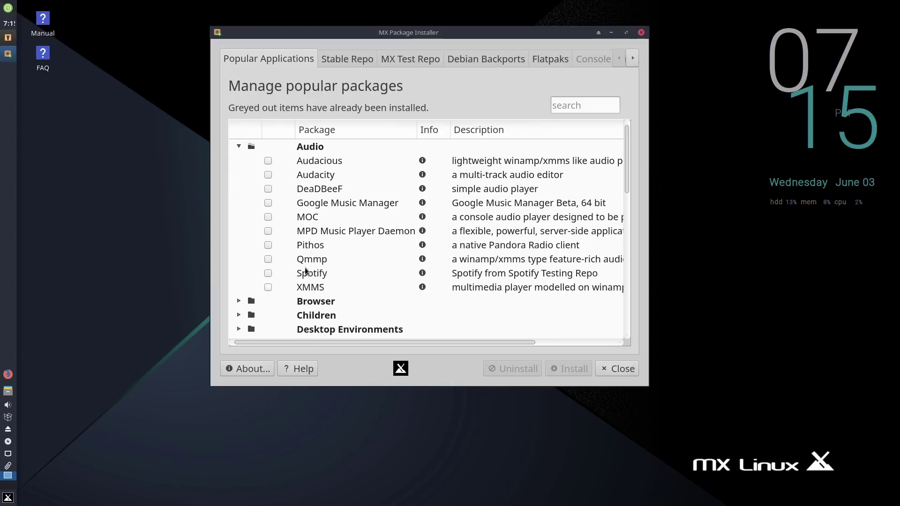
pyautogui.click(237, 146)
pyautogui.click(238, 160)
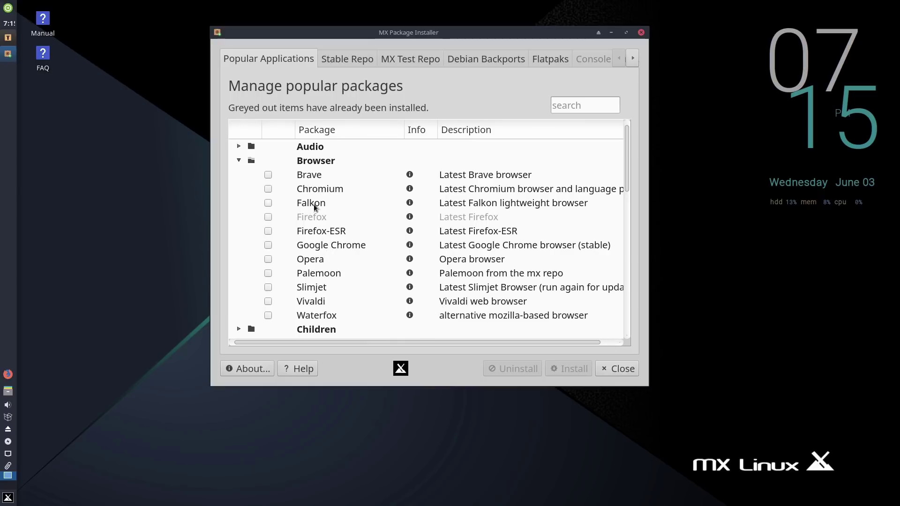
pyautogui.click(239, 161)
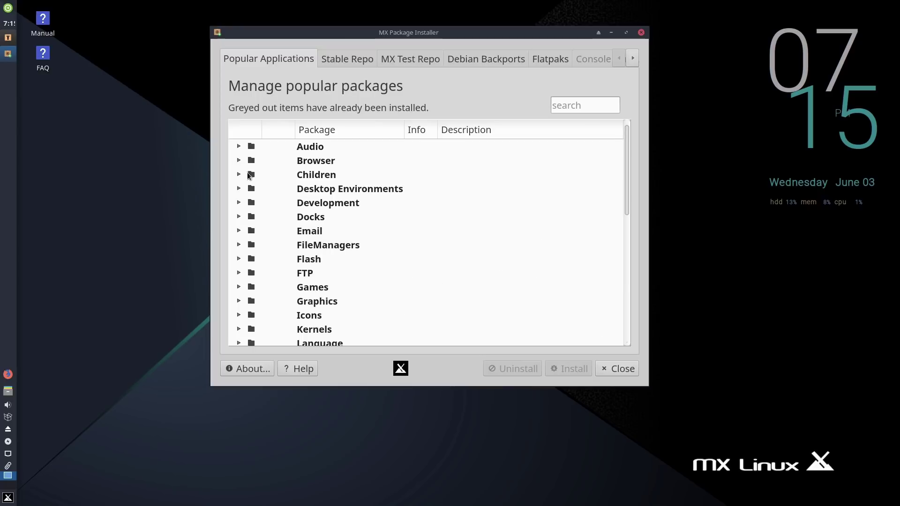
pyautogui.click(239, 174)
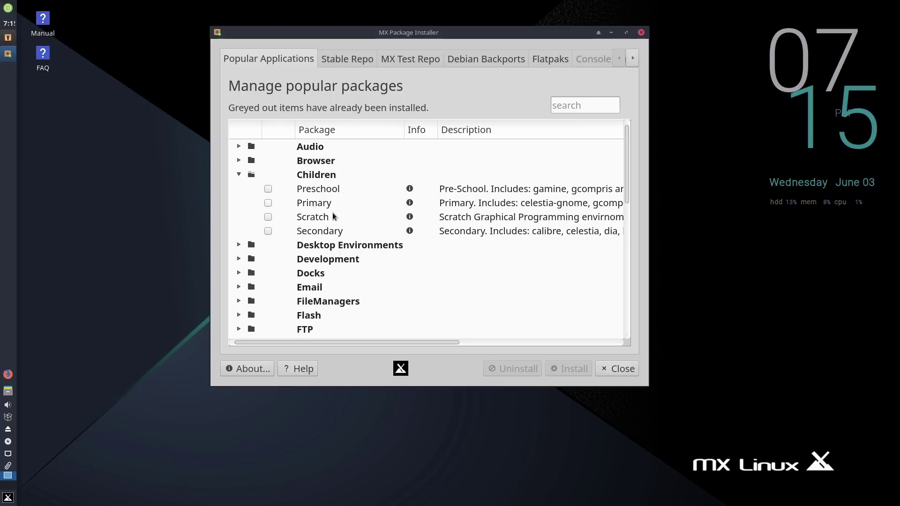
pyautogui.click(240, 175)
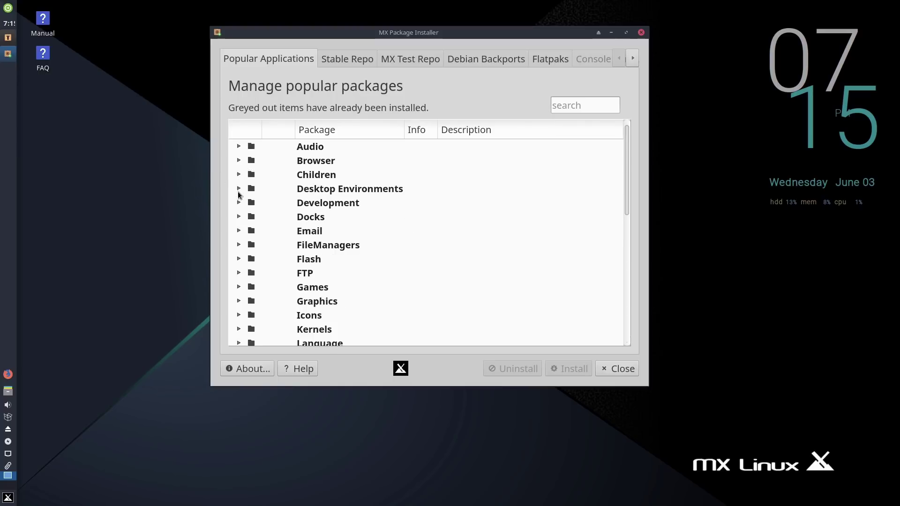
pyautogui.click(239, 190)
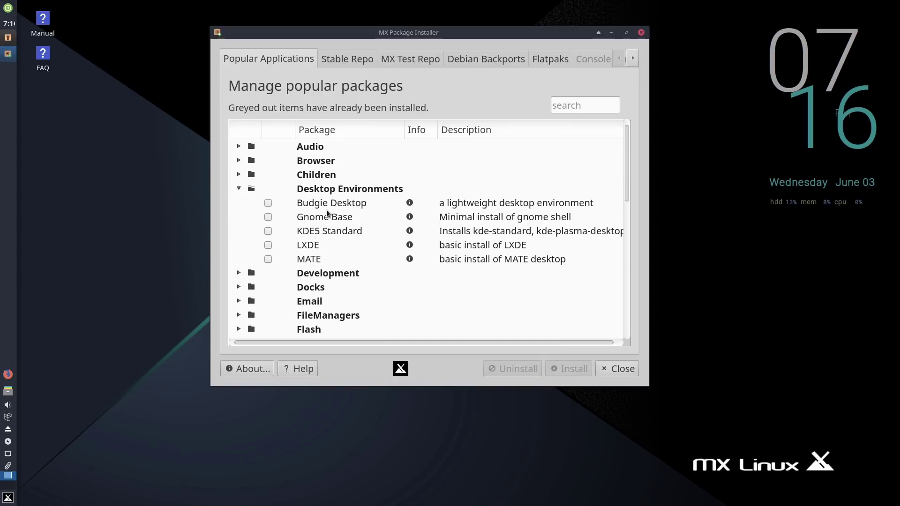
pyautogui.click(239, 188)
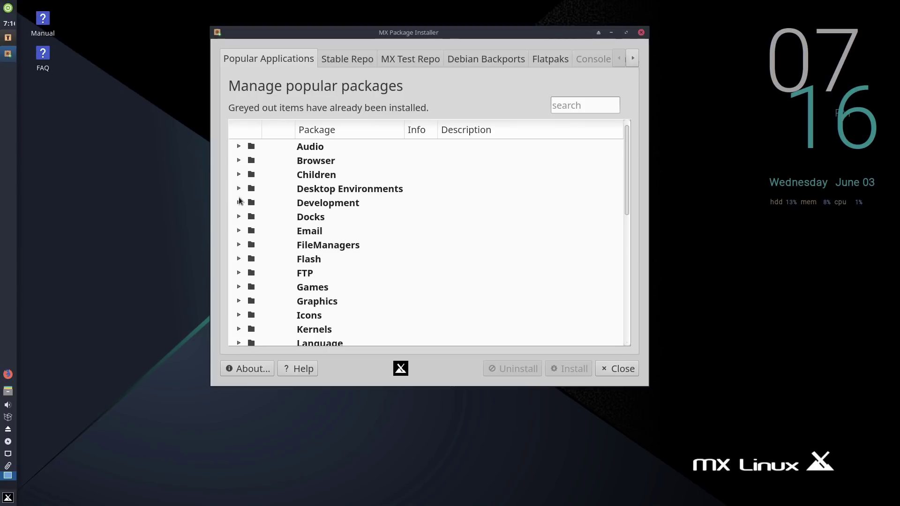
pyautogui.click(239, 203)
pyautogui.click(239, 202)
pyautogui.click(346, 59)
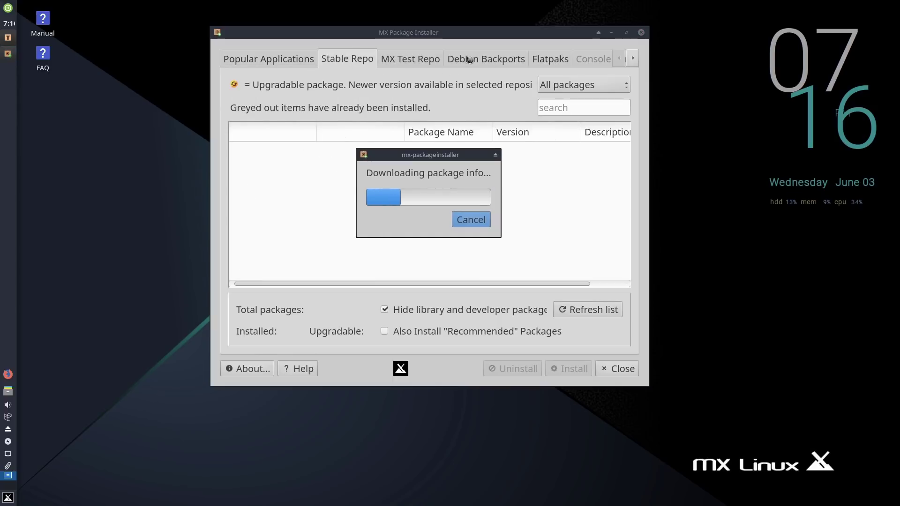
# Step: Load the Flatpaks list, dismissing the repository warning and entering the root password, then scroll through it
pyautogui.click(546, 59)
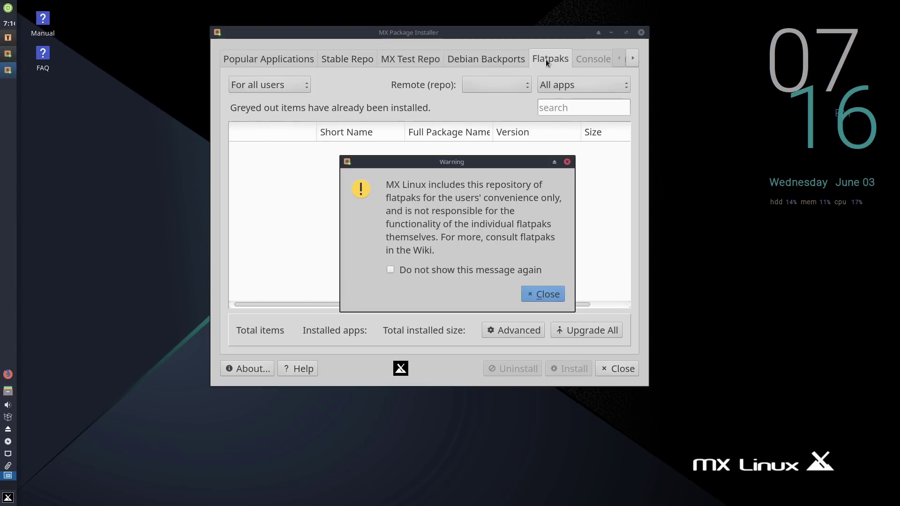
pyautogui.click(546, 292)
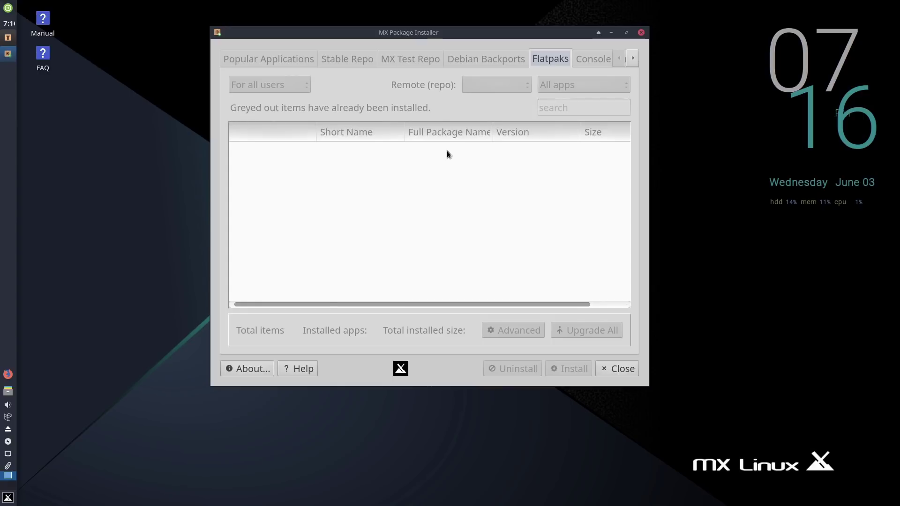
pyautogui.write('root')
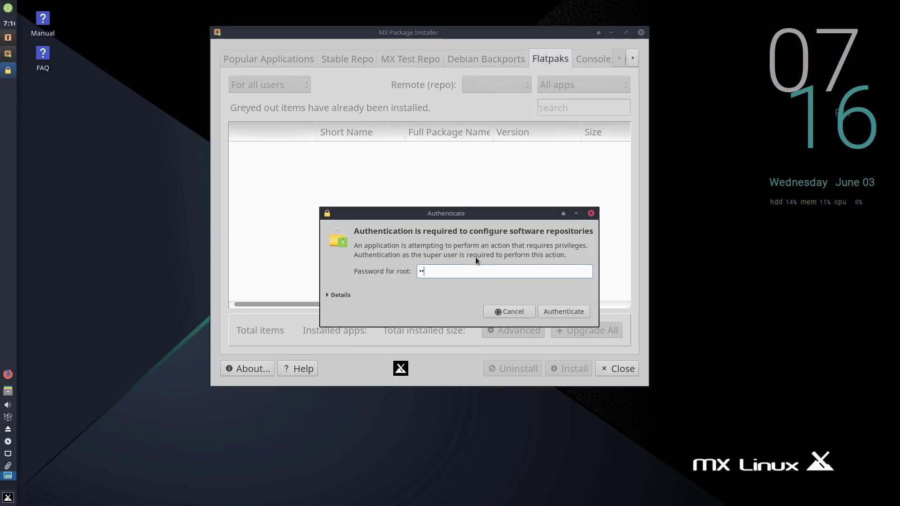
pyautogui.press('Return')
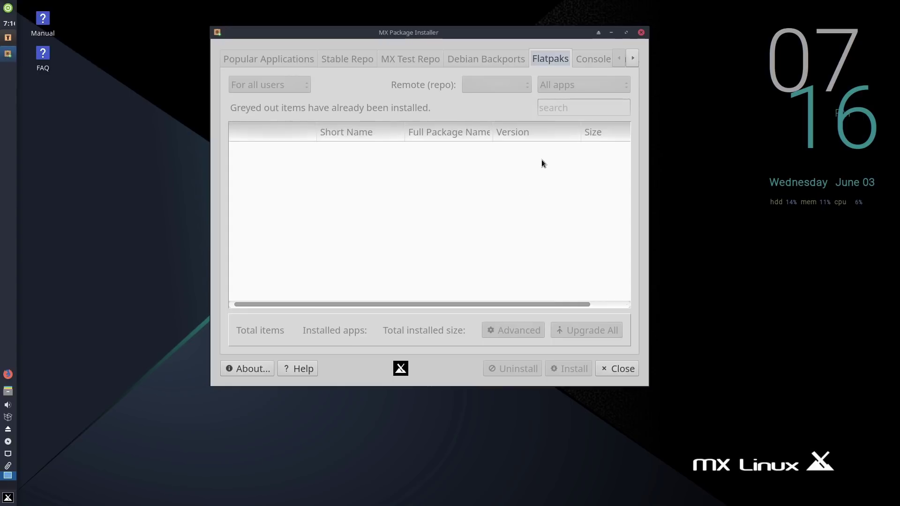
pyautogui.click(633, 59)
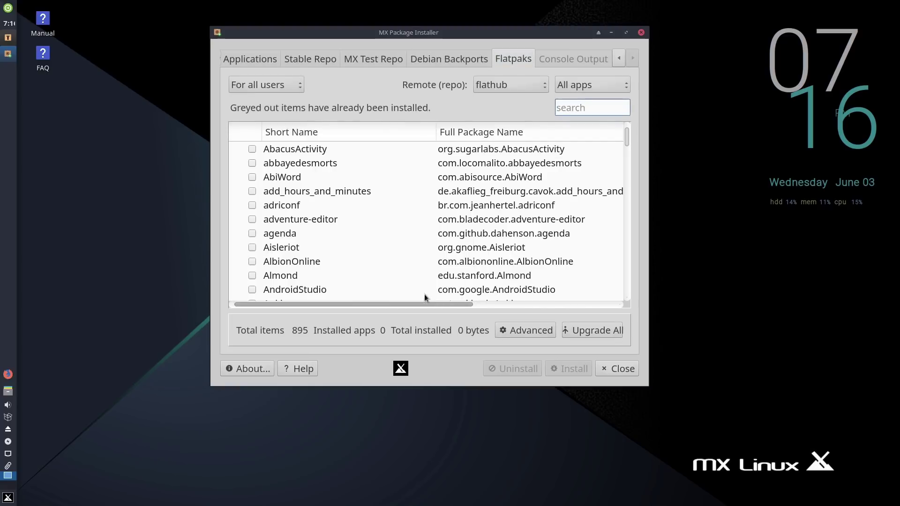
pyautogui.scroll(-10, 373, 199)
pyautogui.scroll(-15, 373, 198)
pyautogui.scroll(-15, 381, 190)
pyautogui.scroll(-15, 381, 190)
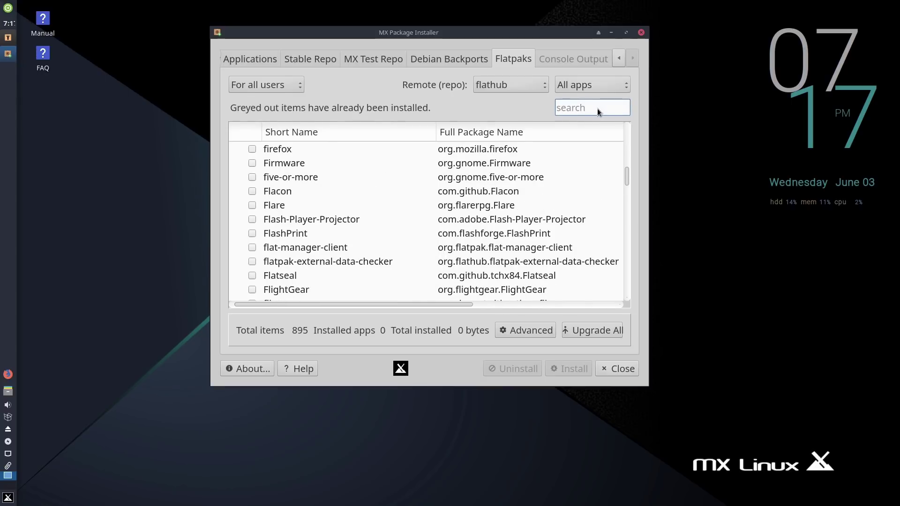
# Step: Search the flatpaks for 'gimp', 'kden' and 'dis', then close the package installer
pyautogui.write('gimp')
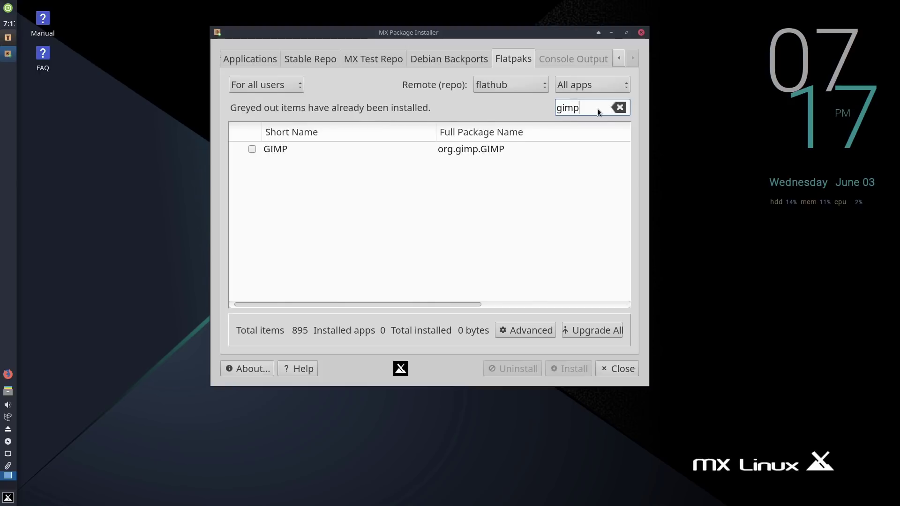
pyautogui.press('BackSpace')
pyautogui.press('BackSpace')
pyautogui.press('BackSpace')
pyautogui.press('BackSpace')
pyautogui.write('k')
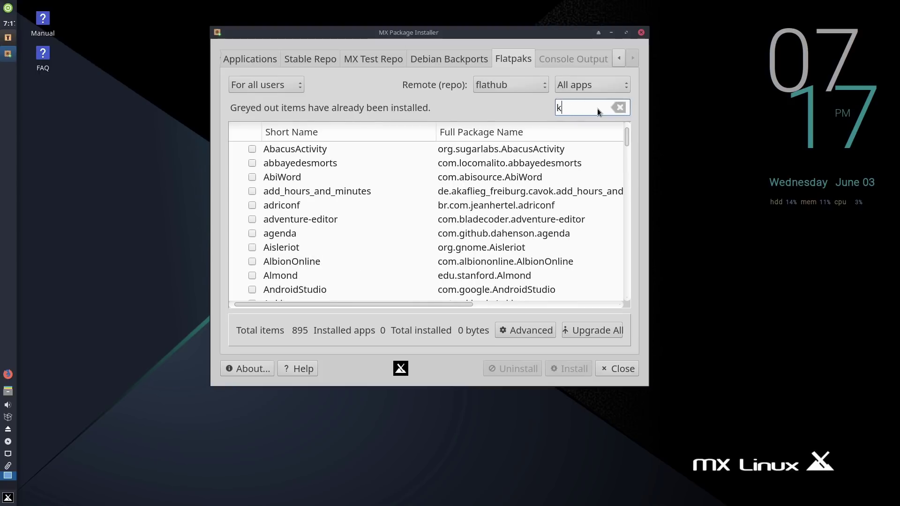
pyautogui.write('den')
pyautogui.press('BackSpace')
pyautogui.press('BackSpace')
pyautogui.press('BackSpace')
pyautogui.press('BackSpace')
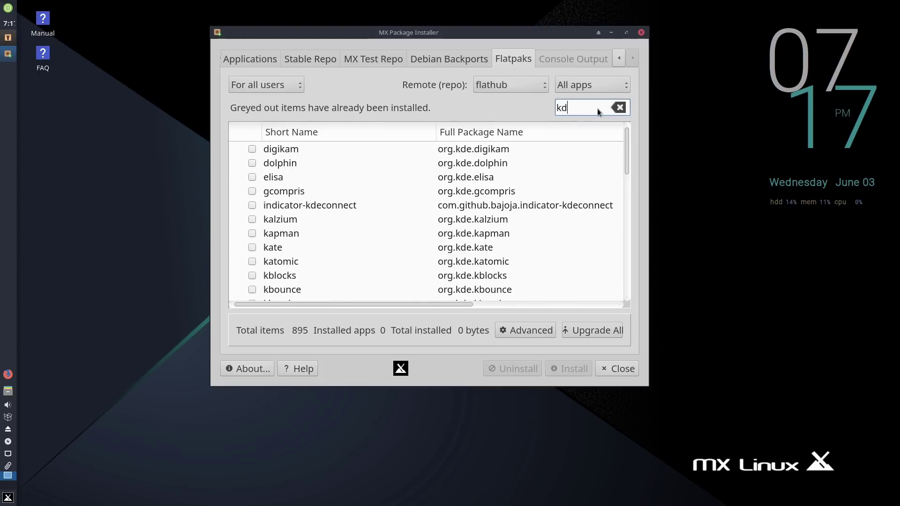
pyautogui.write('dis')
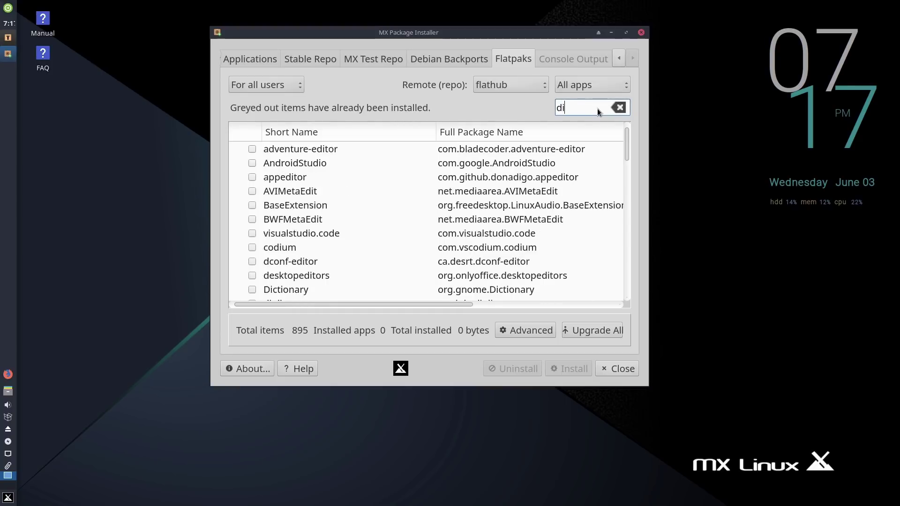
pyautogui.press('BackSpace')
pyautogui.press('BackSpace')
pyautogui.press('BackSpace')
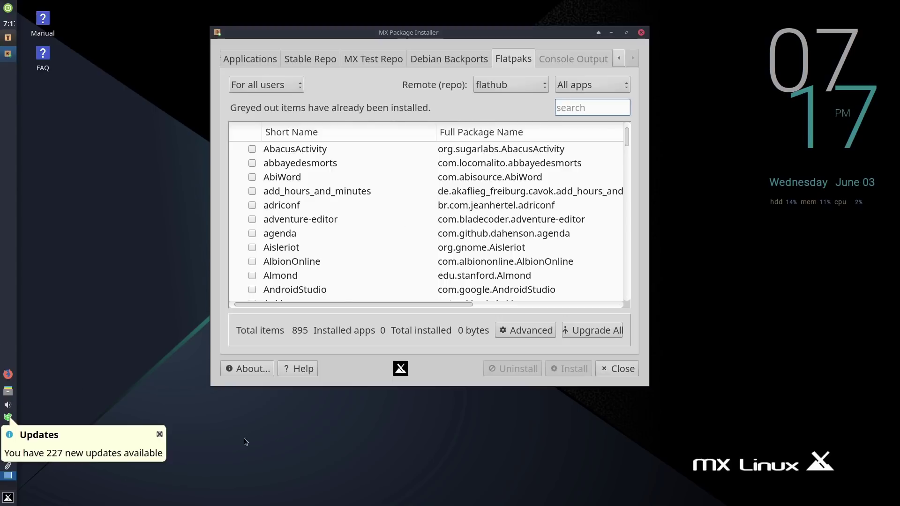
pyautogui.click(641, 32)
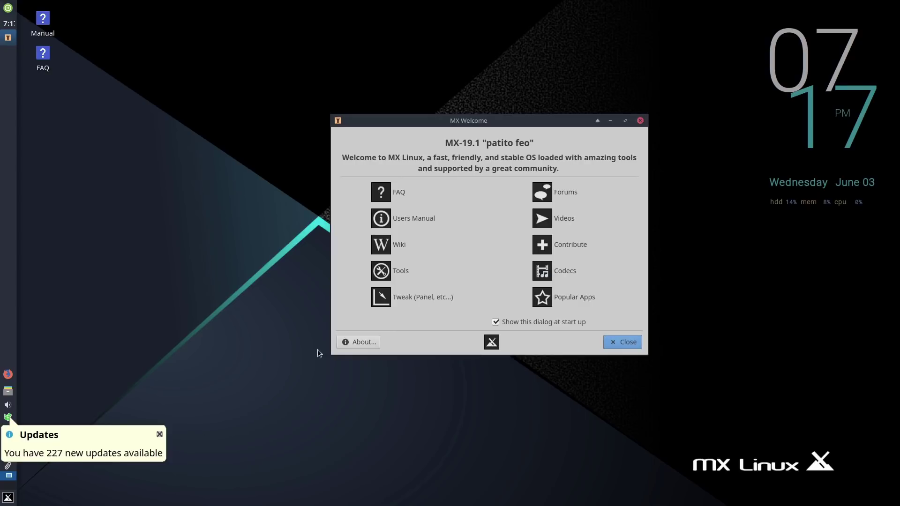
# Step: Dismiss the updates notification and preview the full upgrade in MX Updater without installing
pyautogui.click(66, 439)
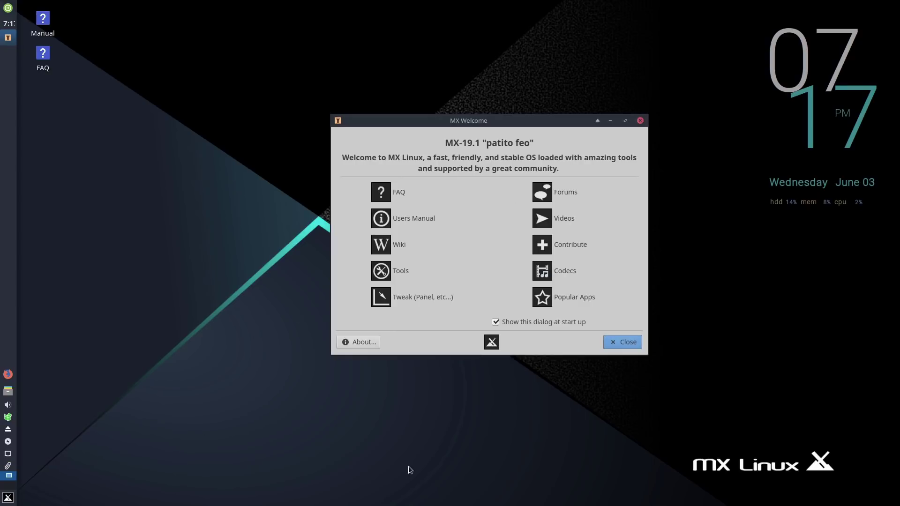
pyautogui.click(8, 417)
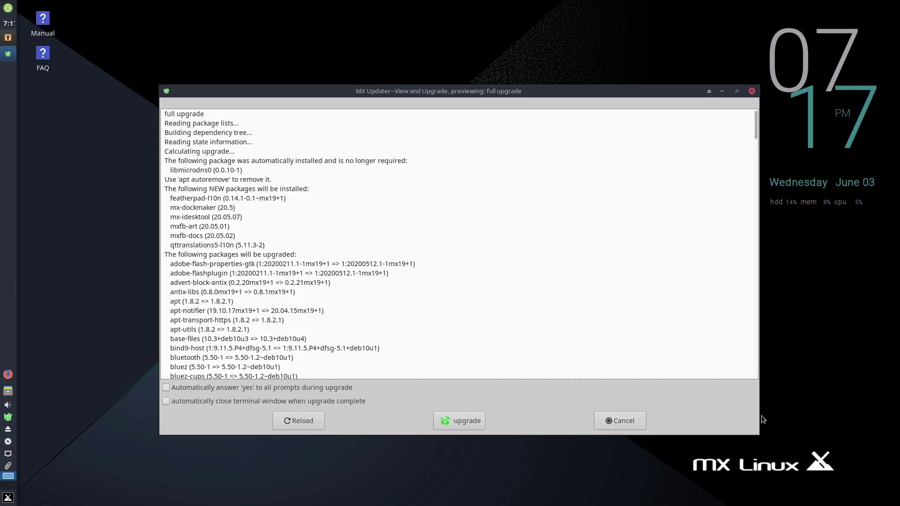
pyautogui.click(624, 417)
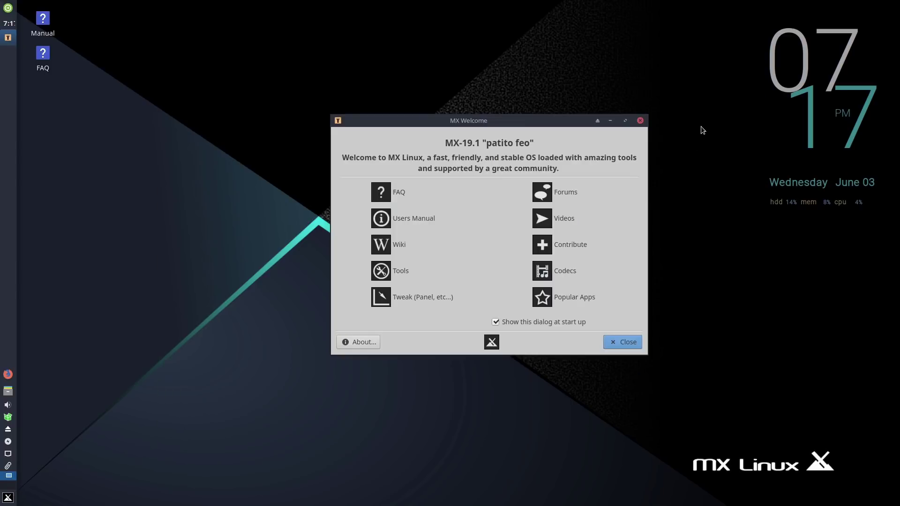
# Step: Close MX Welcome, bring up the log out dialog, and cancel it
pyautogui.click(640, 120)
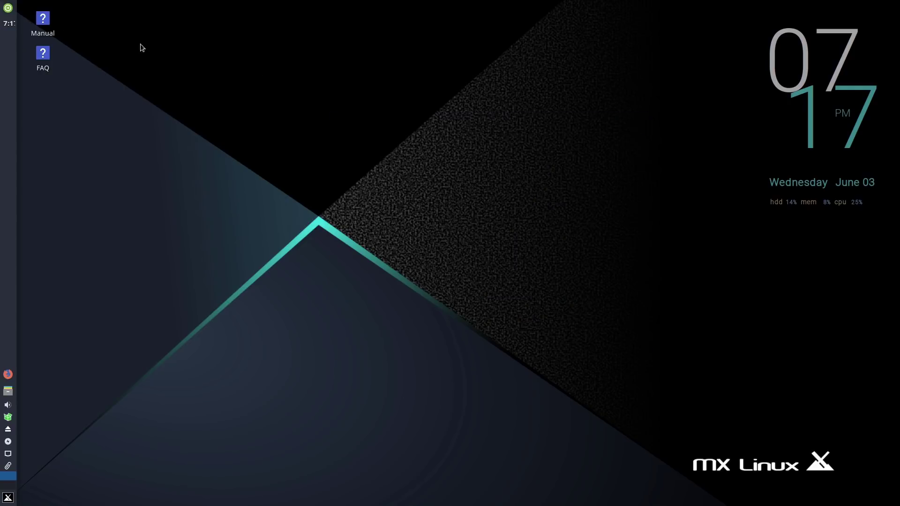
pyautogui.click(8, 8)
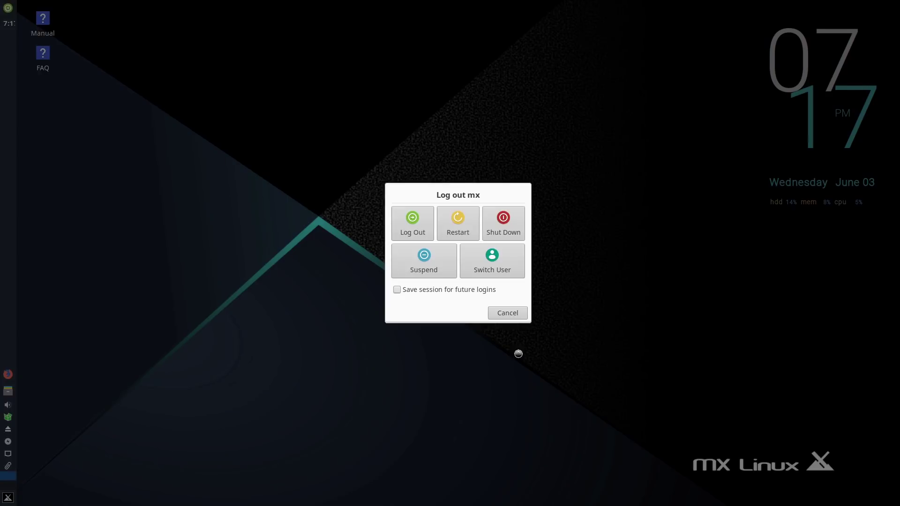
pyautogui.click(515, 313)
# Step: Browse the Whisker menu's Accessories, Development, Games, Graphics, Internet, Multimedia, MX Tools and Office lists, then close it
pyautogui.click(7, 498)
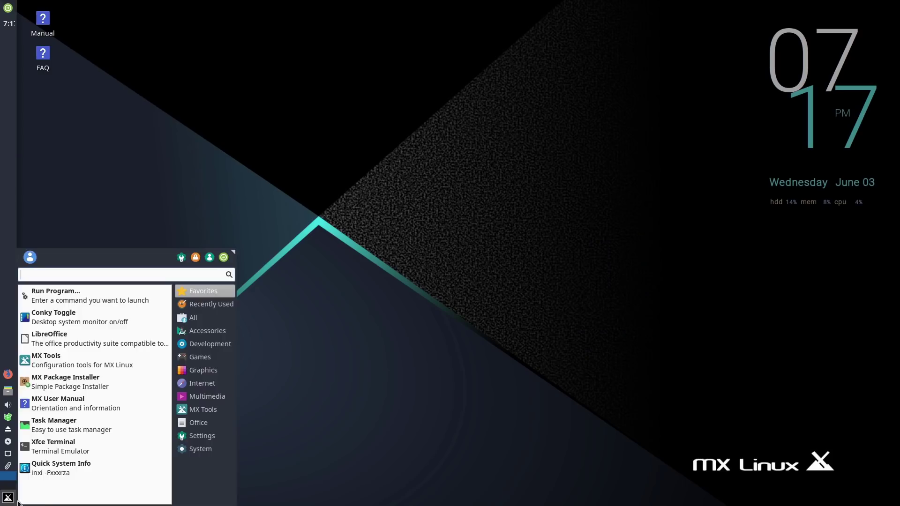
pyautogui.click(197, 331)
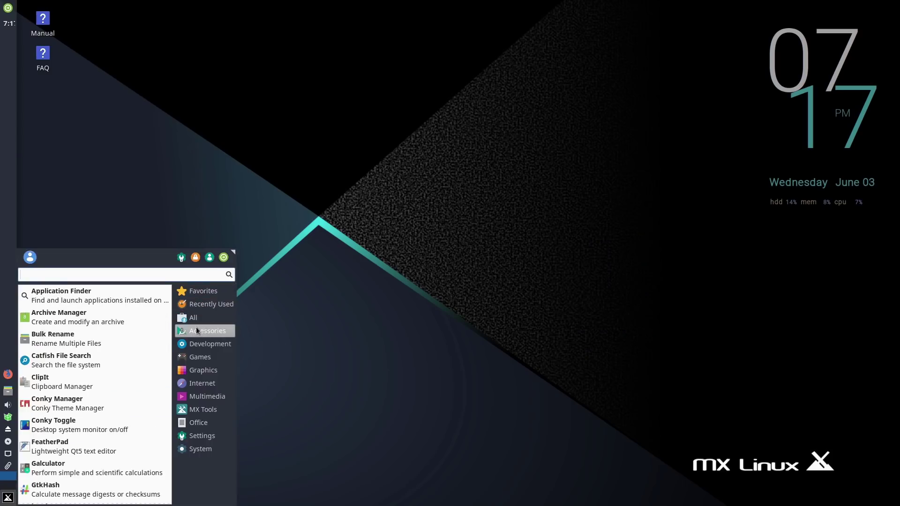
pyautogui.click(201, 344)
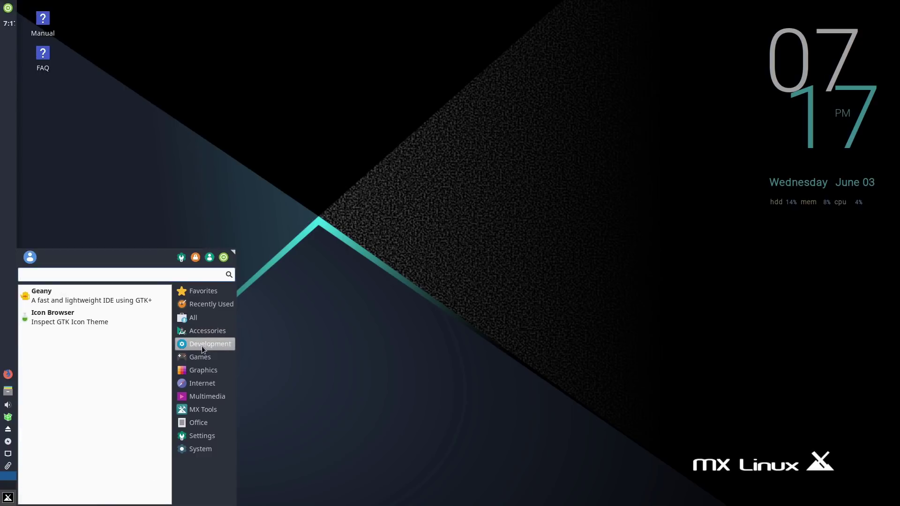
pyautogui.click(201, 356)
pyautogui.click(199, 368)
pyautogui.click(194, 383)
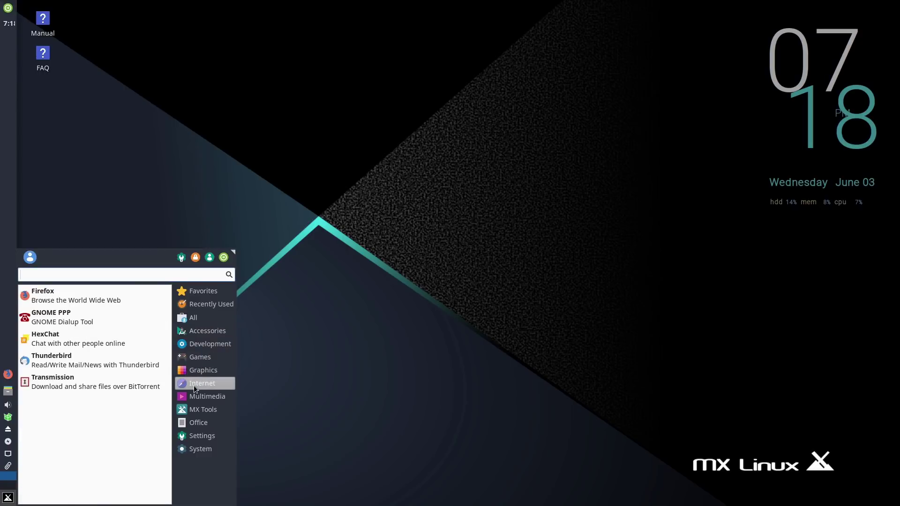
pyautogui.click(196, 396)
pyautogui.click(197, 409)
pyautogui.click(198, 422)
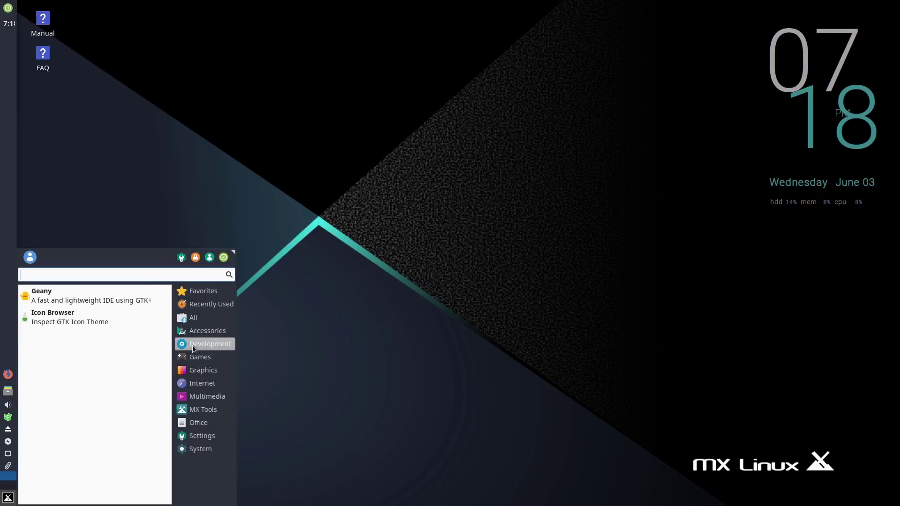
pyautogui.click(362, 297)
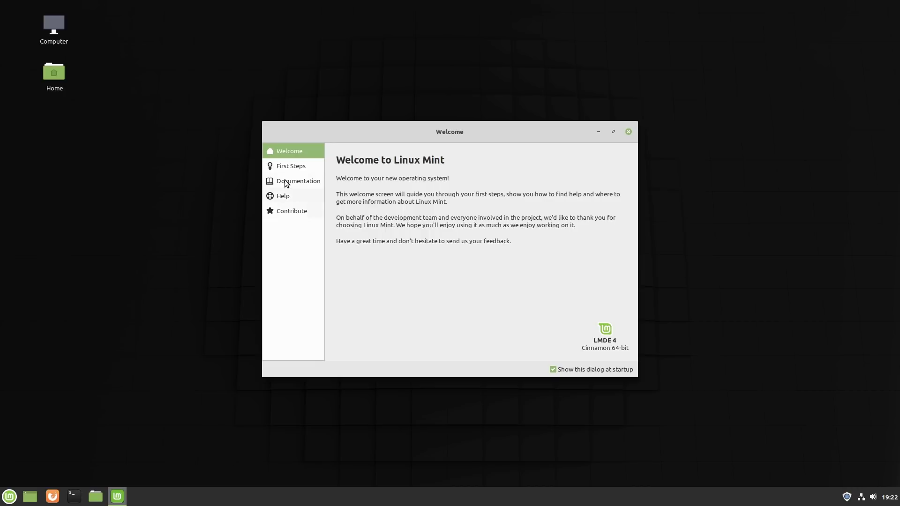
# Step: View First Steps on the Linux Mint Welcome screen down to Firewall and back, then close it
pyautogui.click(294, 168)
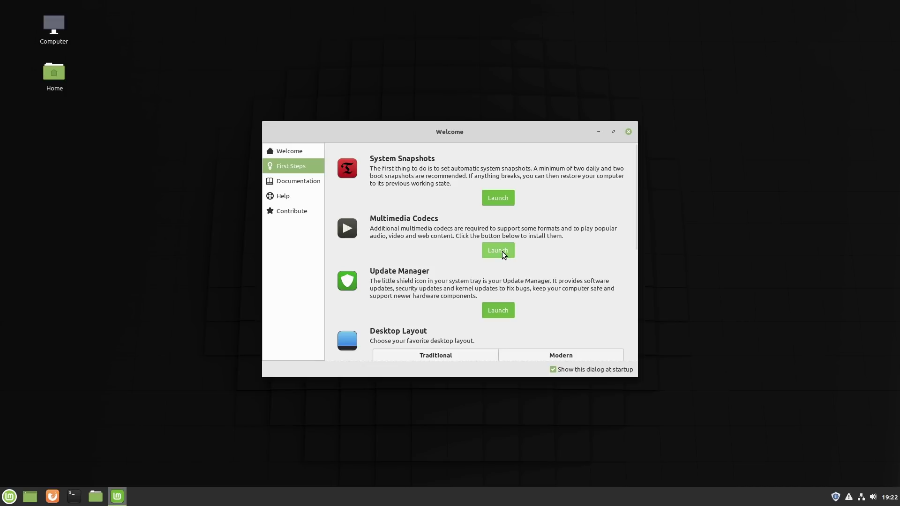
pyautogui.scroll(-1, 510, 266)
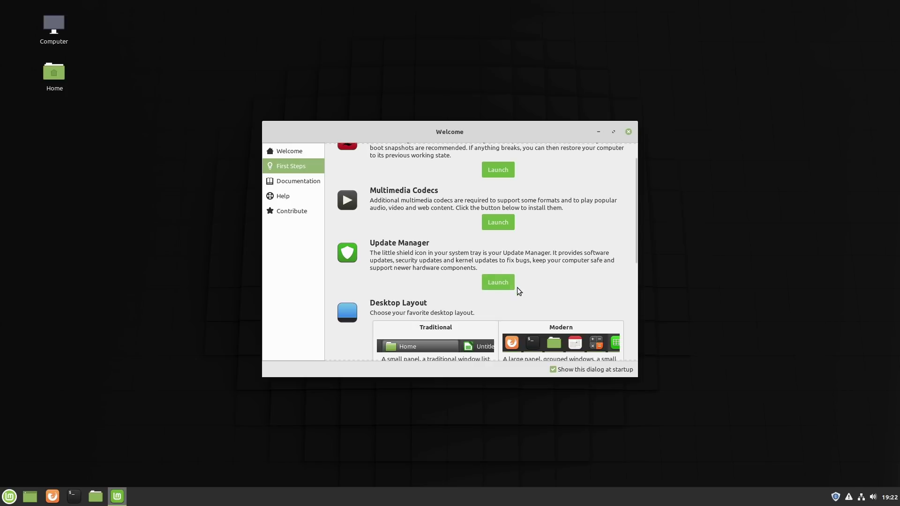
pyautogui.scroll(-1, 501, 321)
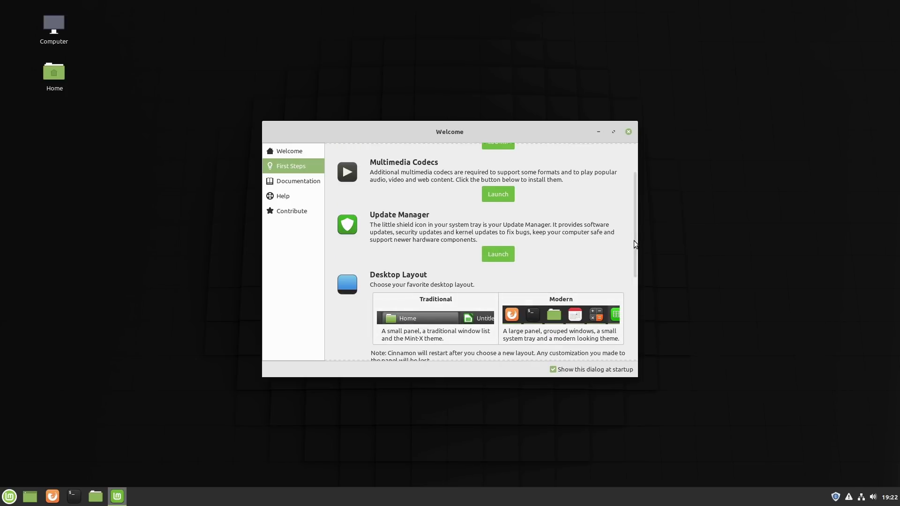
pyautogui.moveTo(636, 244); pyautogui.dragTo(634, 280)
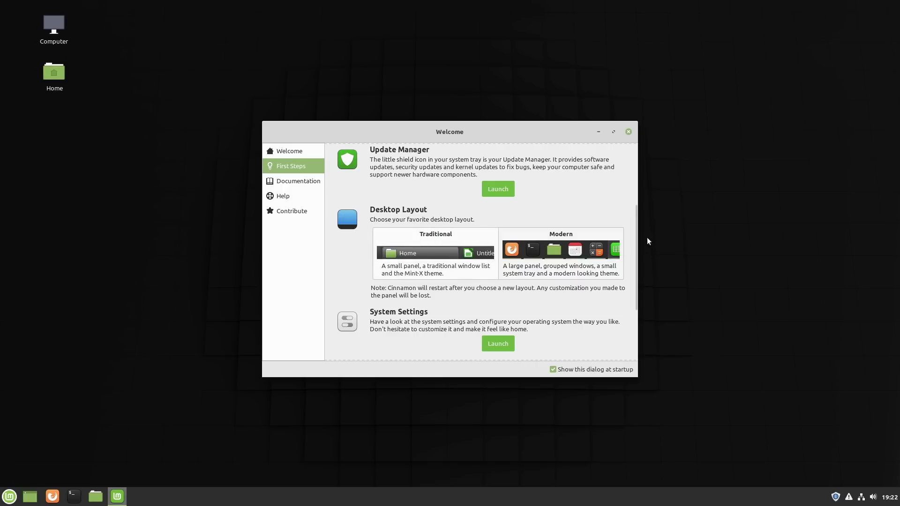
pyautogui.scroll(-3, 632, 317)
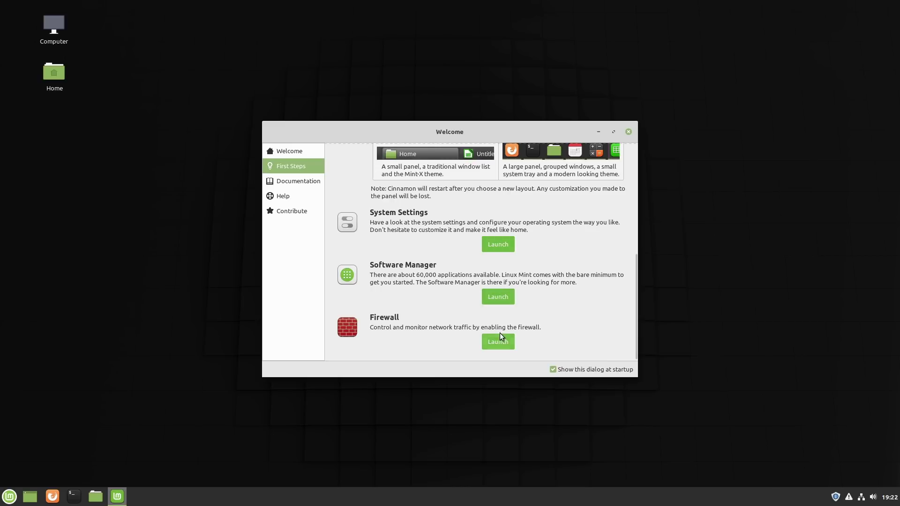
pyautogui.moveTo(634, 315); pyautogui.dragTo(664, 320)
pyautogui.scroll(8, 584, 190)
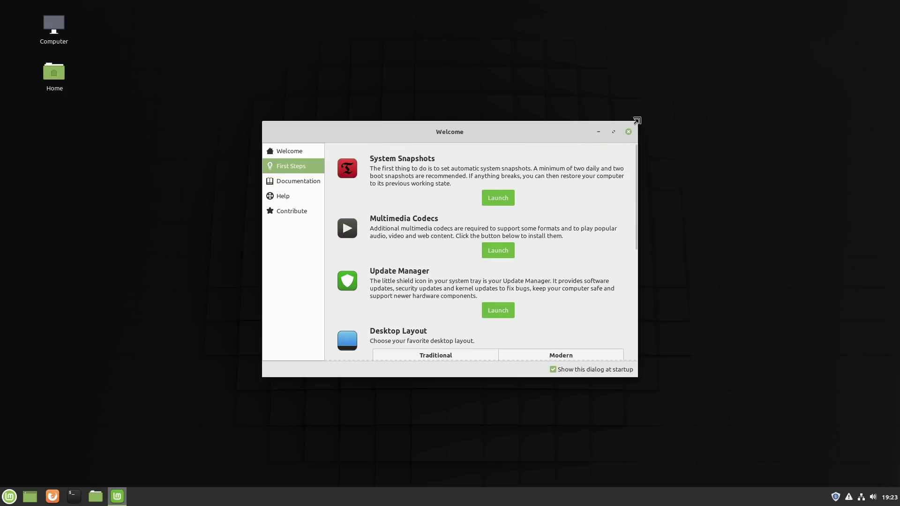
pyautogui.click(628, 131)
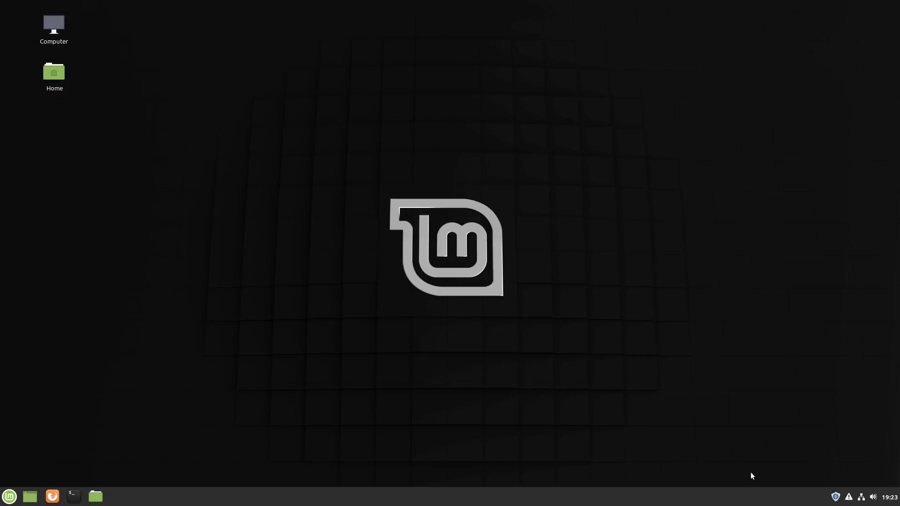
# Step: Open Update Manager past its introduction, decline the local mirror, and refresh the update list
pyautogui.click(837, 497)
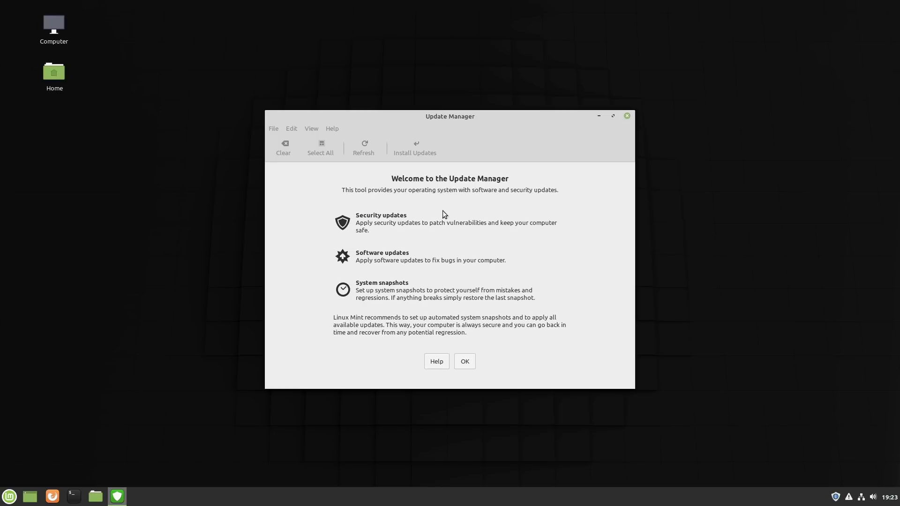
pyautogui.click(465, 361)
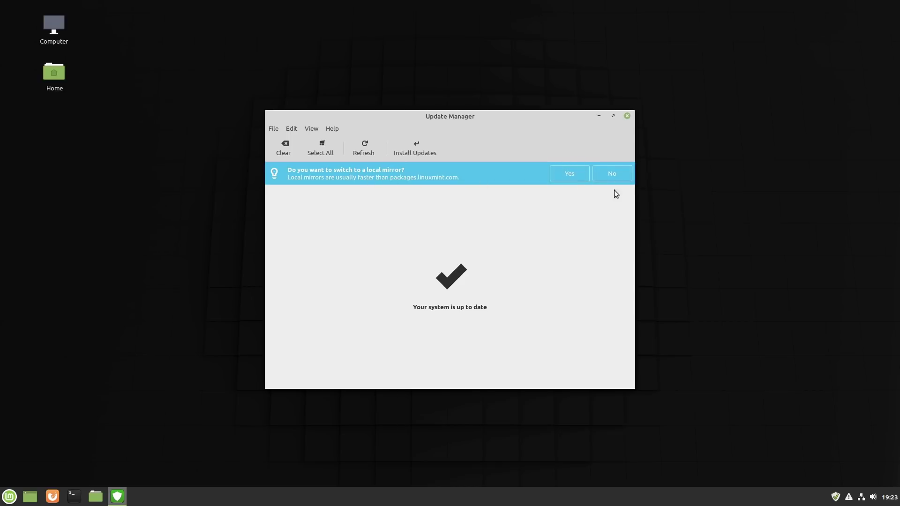
pyautogui.click(619, 172)
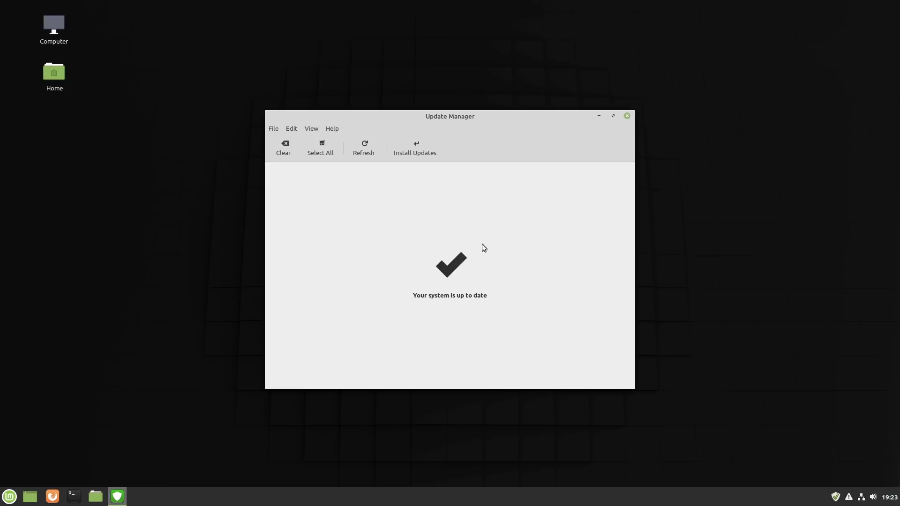
pyautogui.click(364, 146)
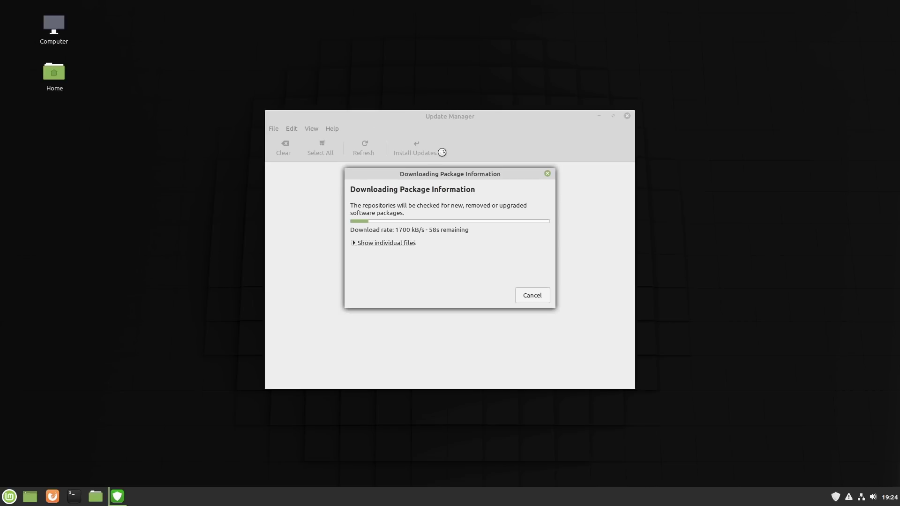
# Step: Move the package-information download window to the right and open the applications menu
pyautogui.moveTo(437, 178); pyautogui.dragTo(769, 199)
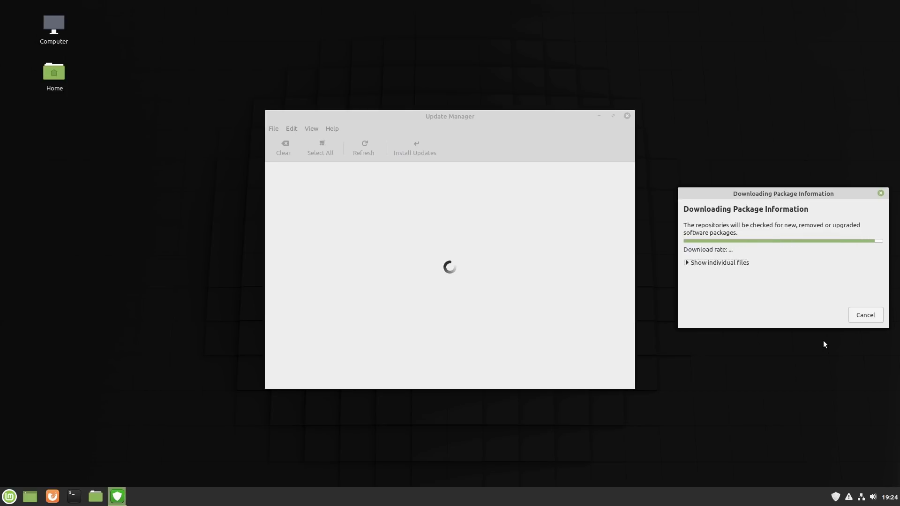
pyautogui.click(10, 496)
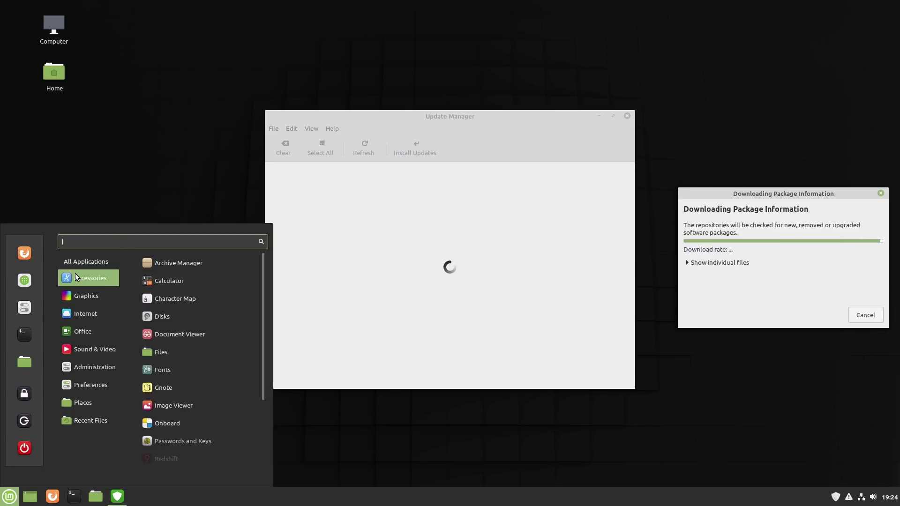
# Step: Browse the Accessories, Graphics, Office and Sound & Video menu categories, then launch System Settings
pyautogui.moveTo(79, 316)
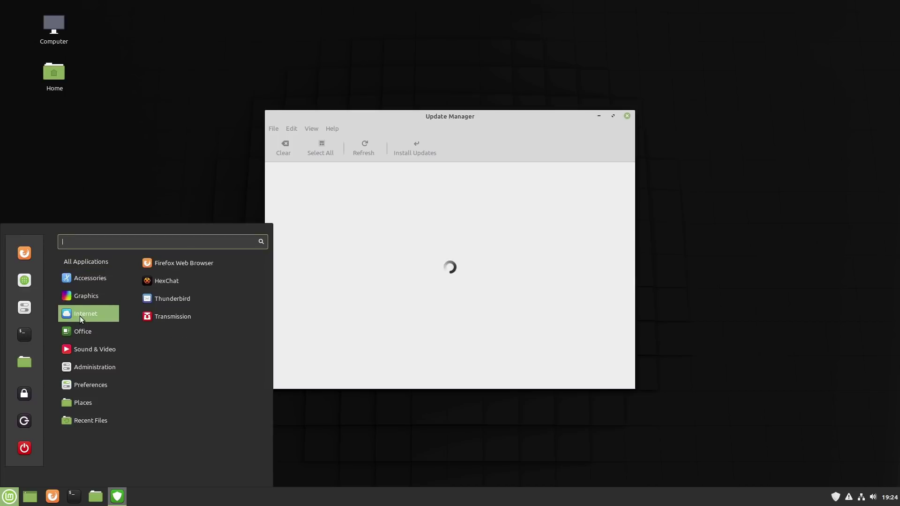
pyautogui.moveTo(76, 338)
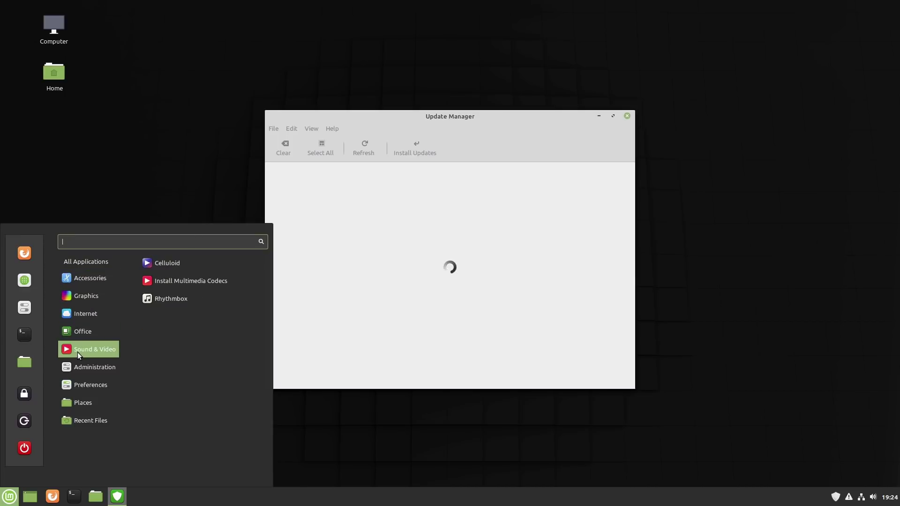
pyautogui.moveTo(77, 370)
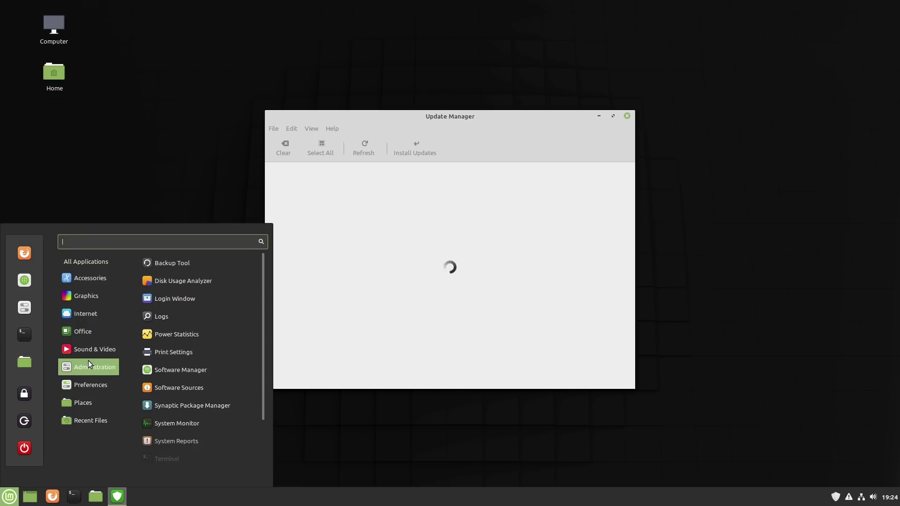
pyautogui.moveTo(93, 277)
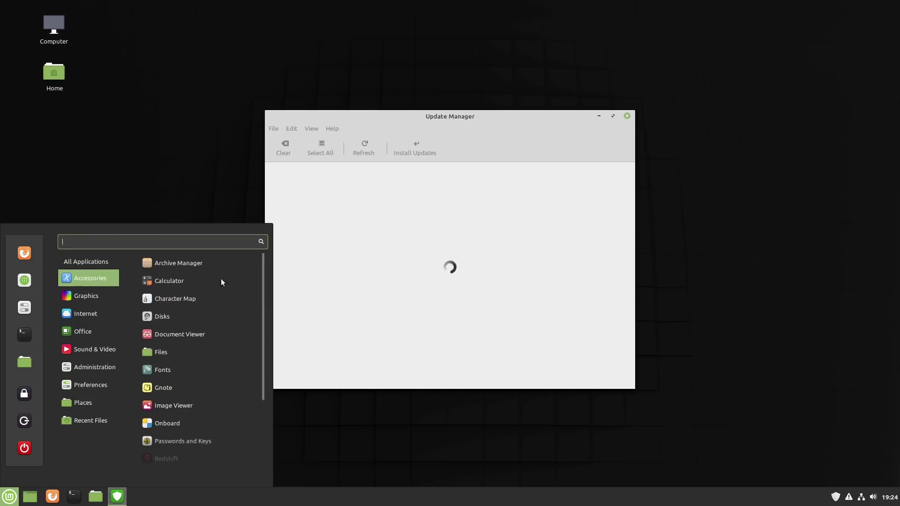
pyautogui.scroll(-3, 199, 314)
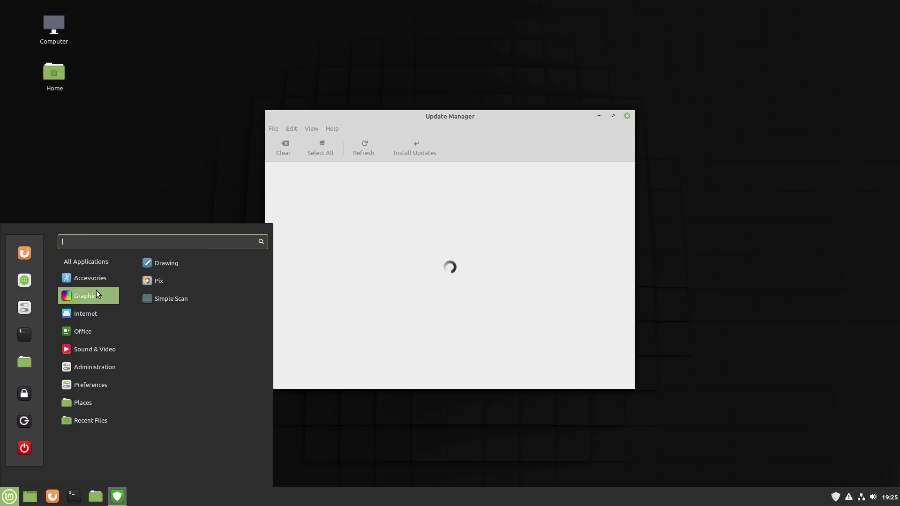
pyautogui.moveTo(96, 331)
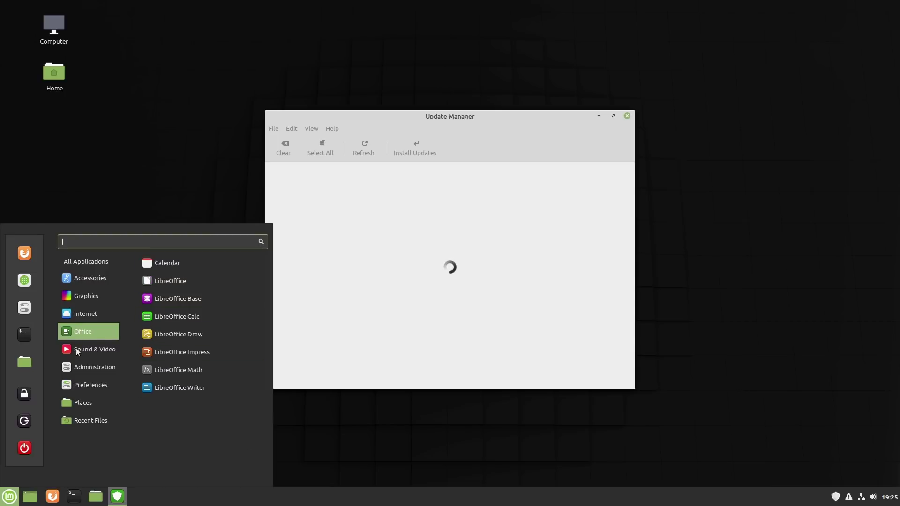
pyautogui.moveTo(80, 351)
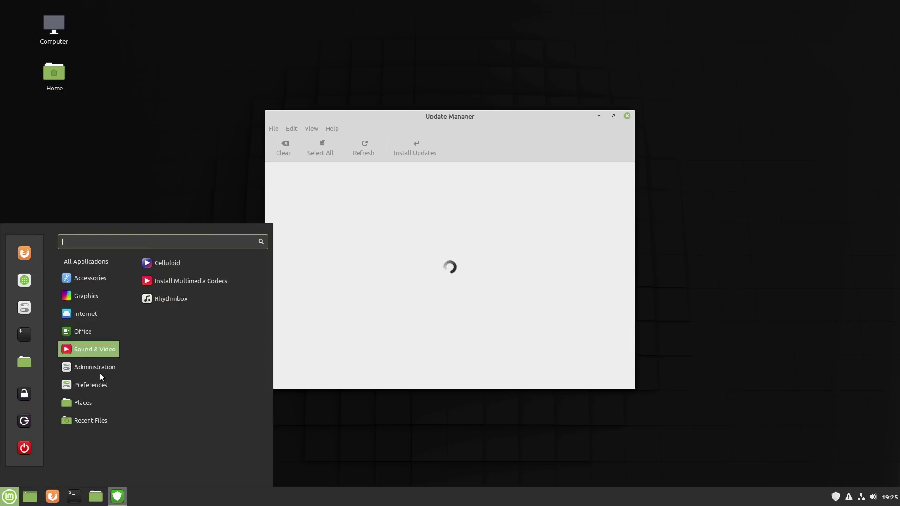
pyautogui.moveTo(90, 412)
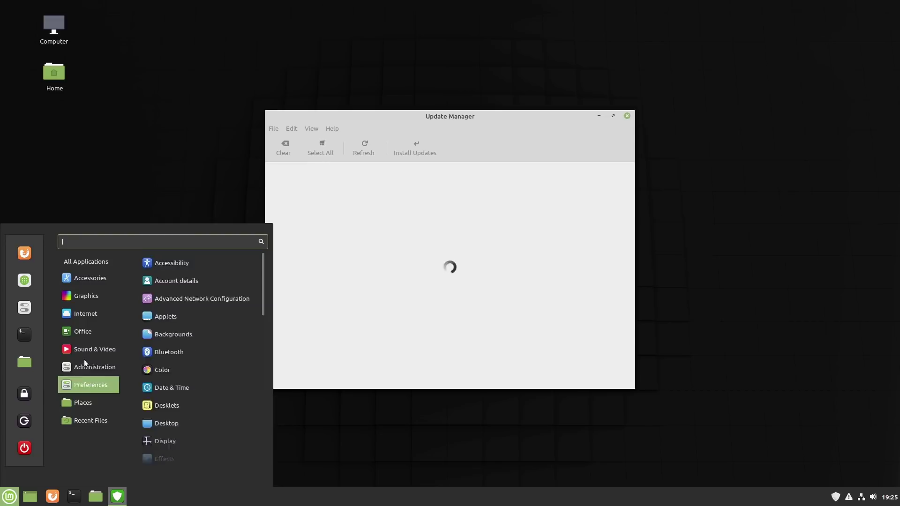
pyautogui.click(23, 309)
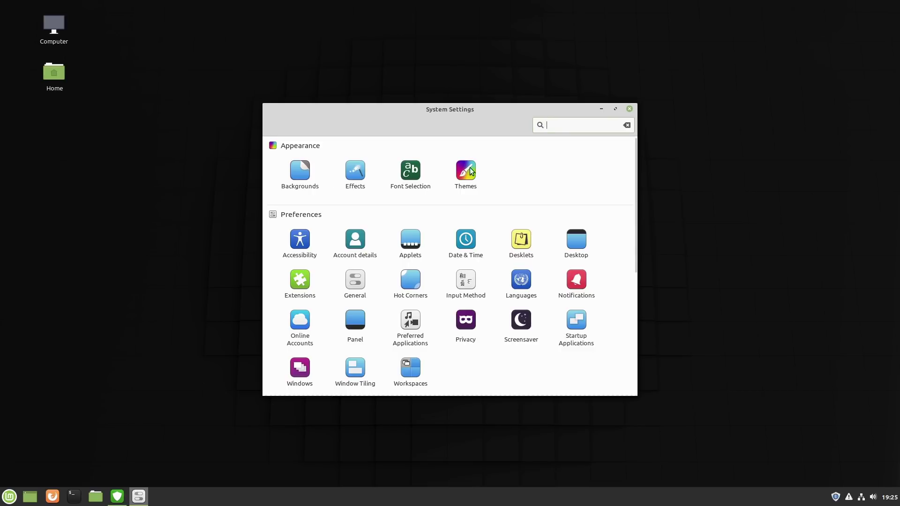
# Step: Scroll System Settings past Appearance to the Preferences and Hardware categories
pyautogui.scroll(-2, 583, 261)
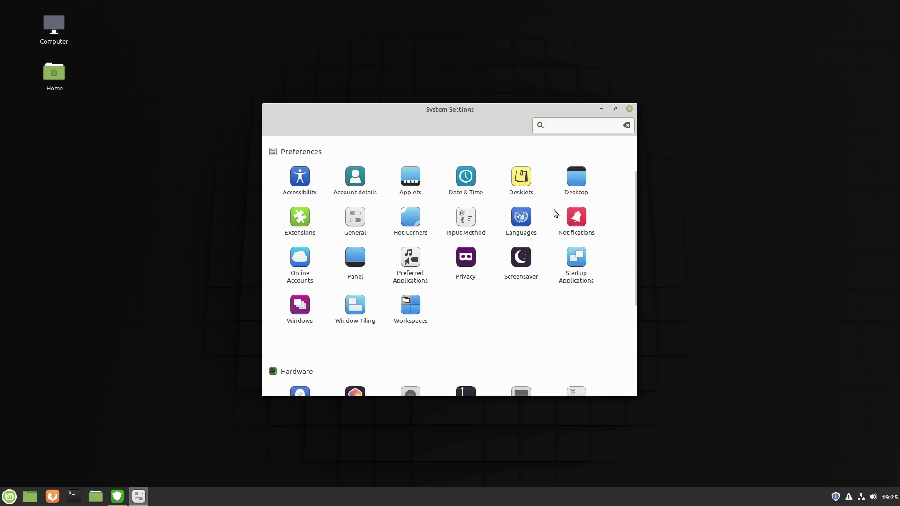
pyautogui.rightClick(496, 488)
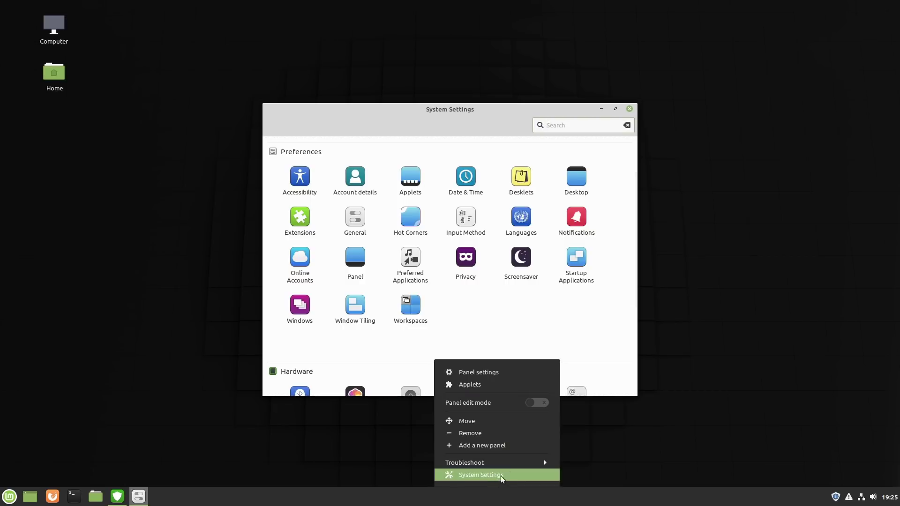
pyautogui.click(504, 401)
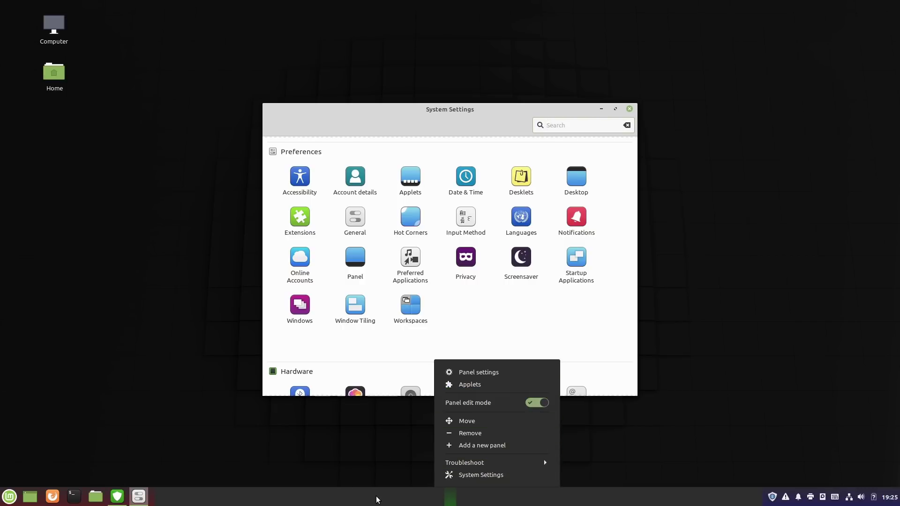
pyautogui.click(468, 422)
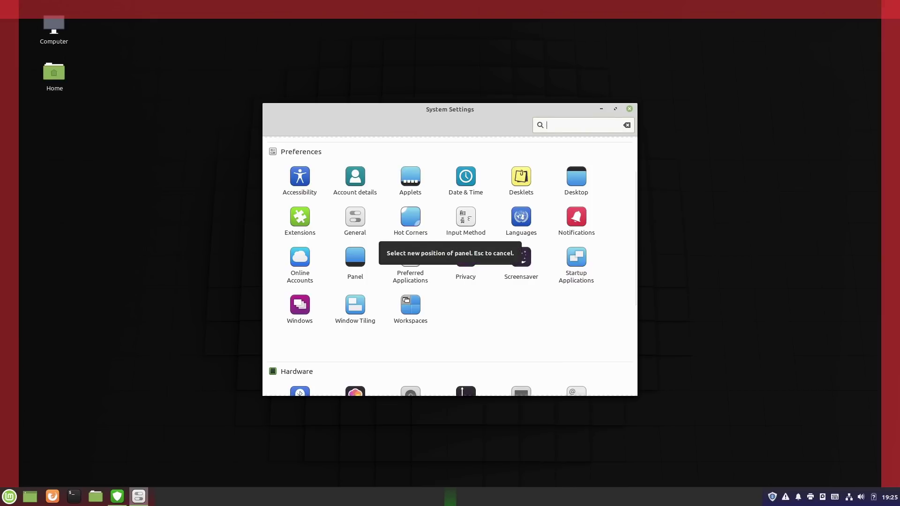
pyautogui.click(12, 154)
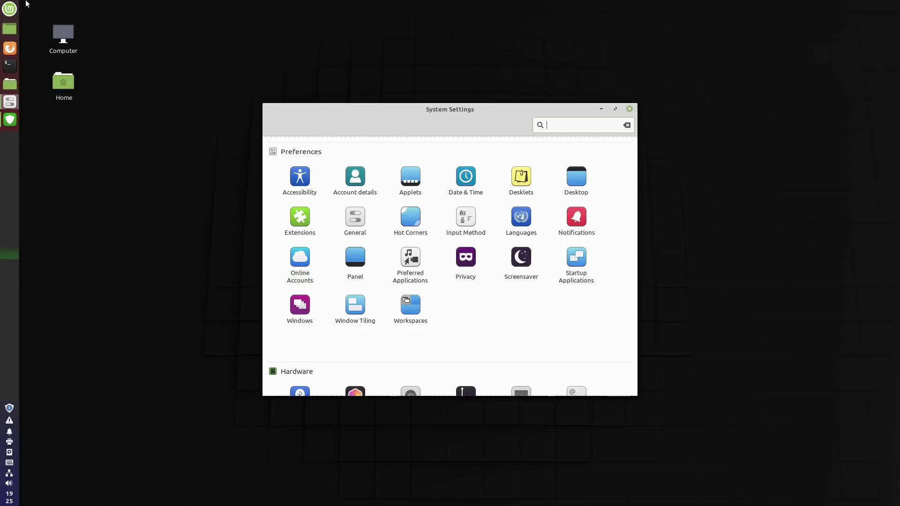
pyautogui.rightClick(2, 210)
pyautogui.click(47, 266)
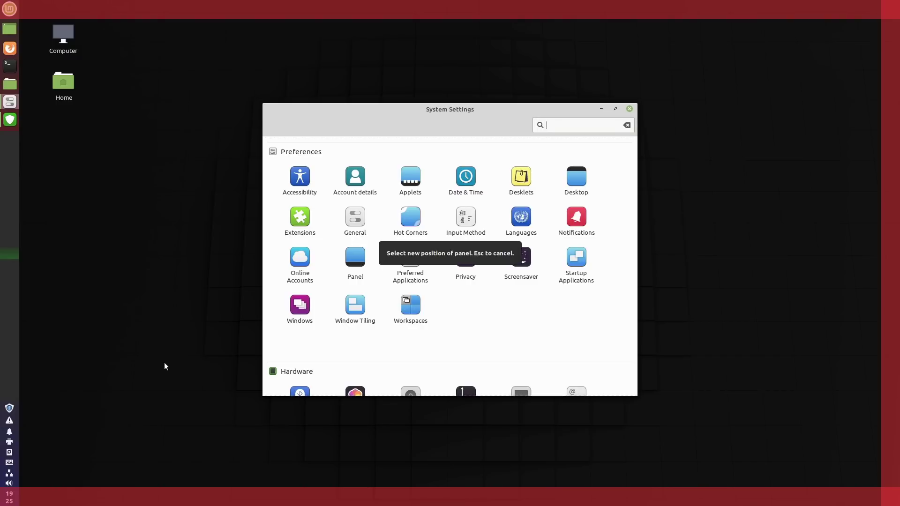
pyautogui.click(242, 499)
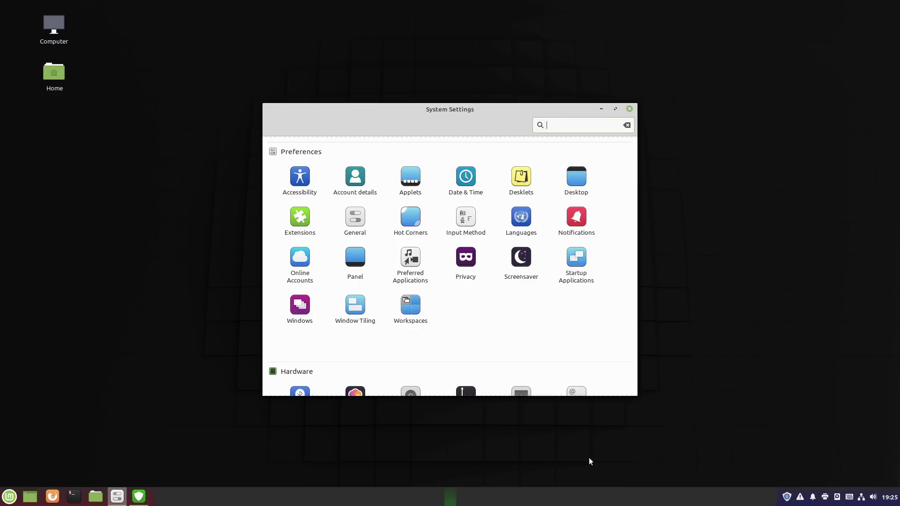
pyautogui.rightClick(520, 498)
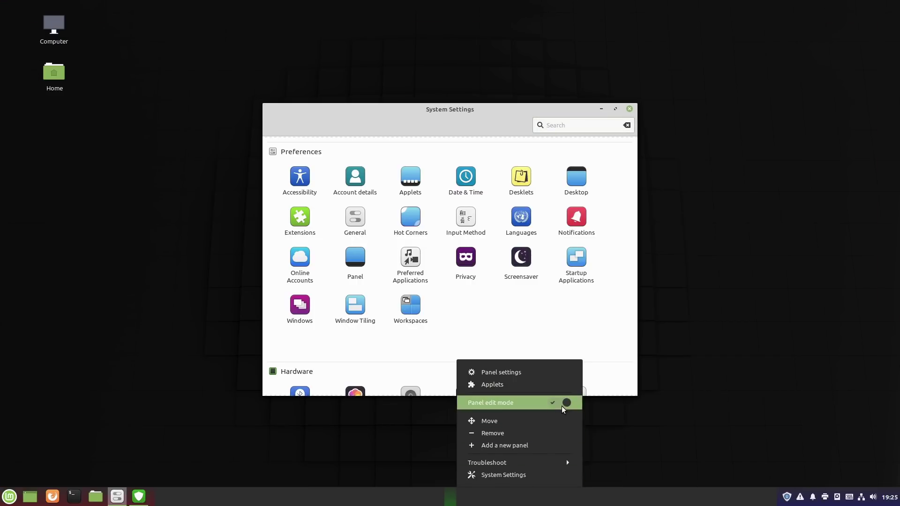
pyautogui.click(572, 305)
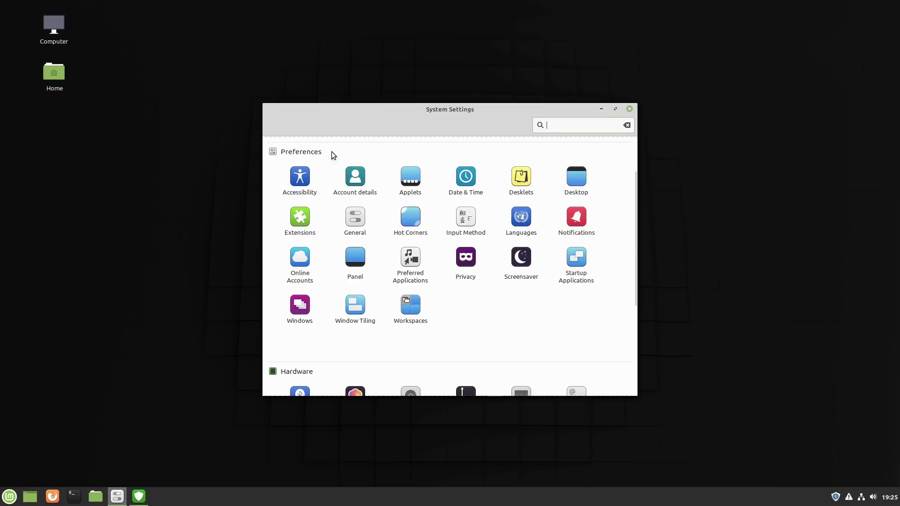
pyautogui.moveTo(416, 107); pyautogui.dragTo(504, 151)
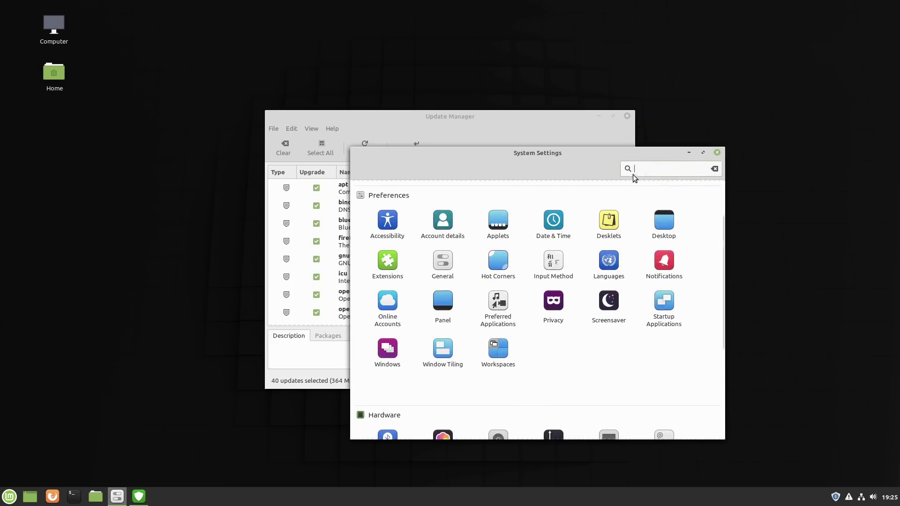
# Step: Close System Settings and scroll through Update Manager's list of available updates
pyautogui.click(717, 154)
pyautogui.scroll(-10, 502, 249)
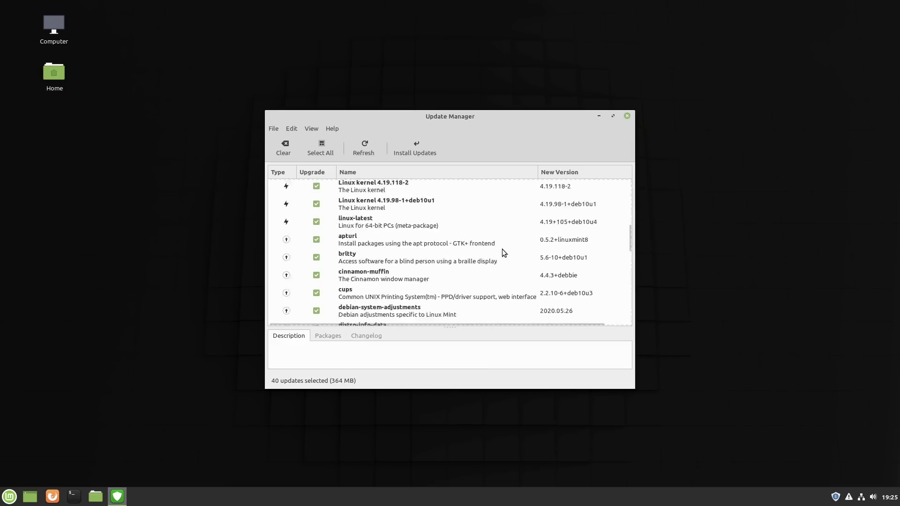
pyautogui.scroll(10, 531, 296)
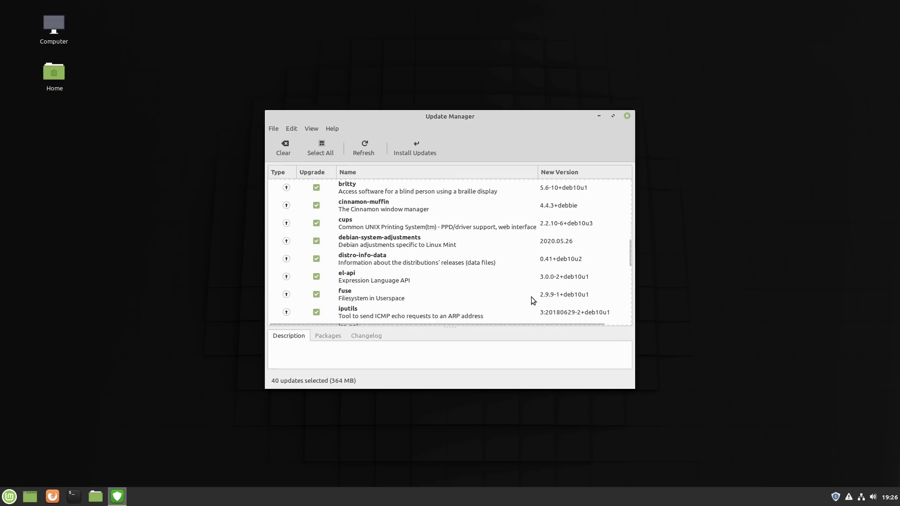
pyautogui.scroll(-5, 387, 230)
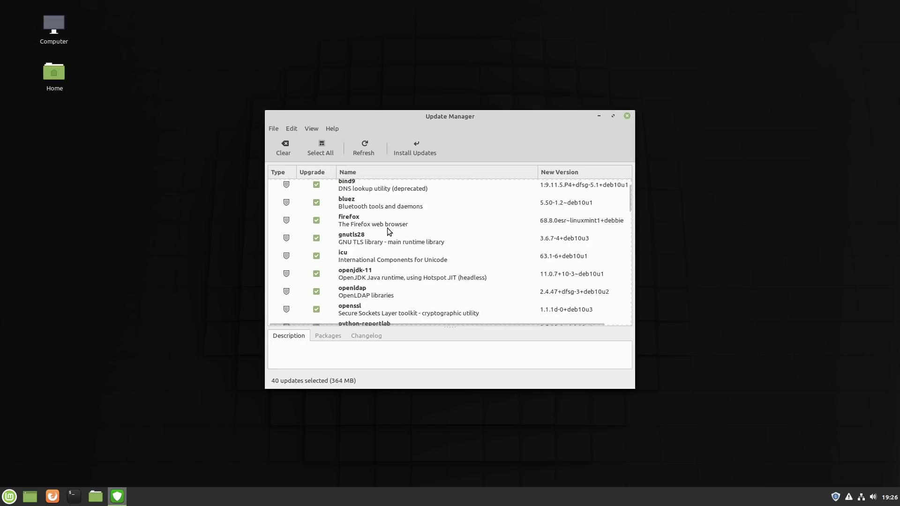
pyautogui.scroll(-3, 387, 229)
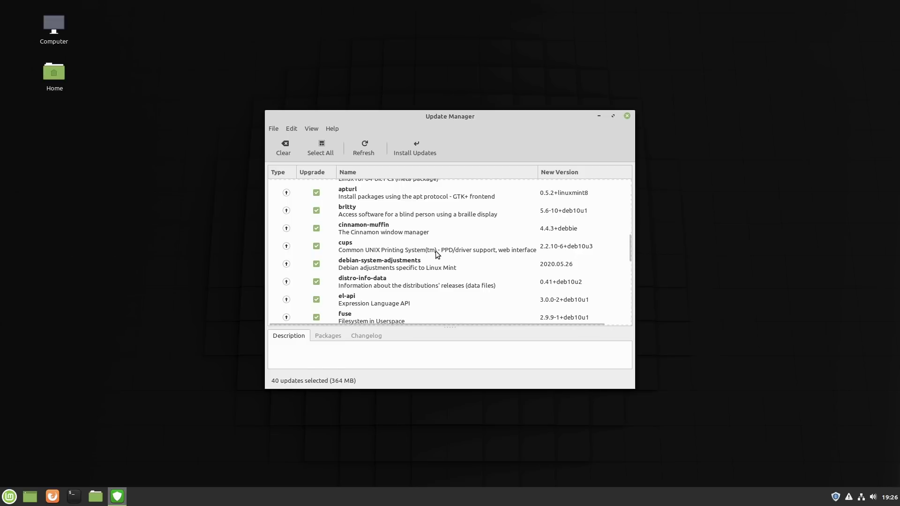
pyautogui.scroll(4, 443, 258)
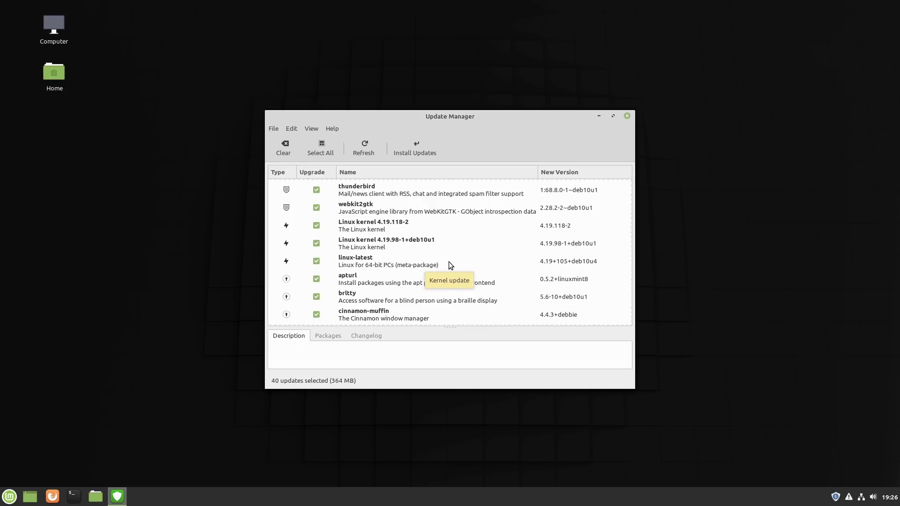
pyautogui.scroll(1, 449, 262)
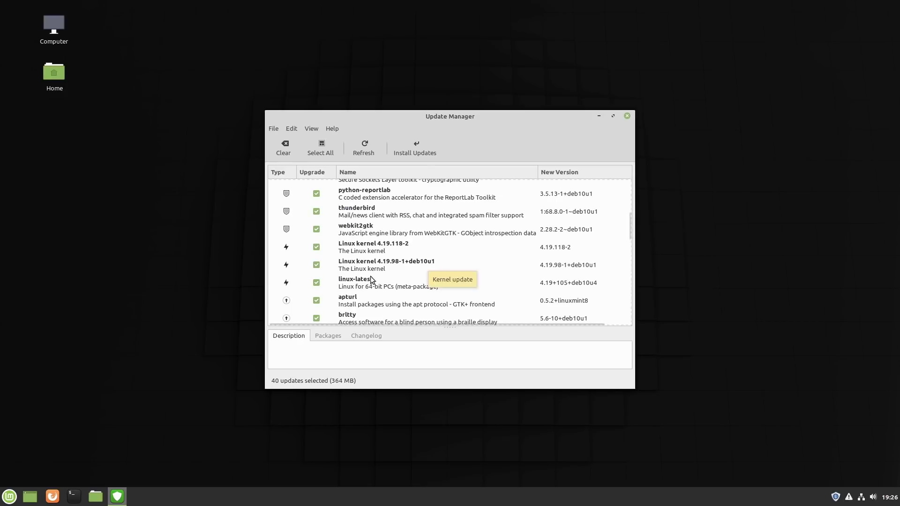
# Step: Untick the thunderbird update, leaving 39 updates (322 MB), and glance at its ignore options
pyautogui.click(317, 213)
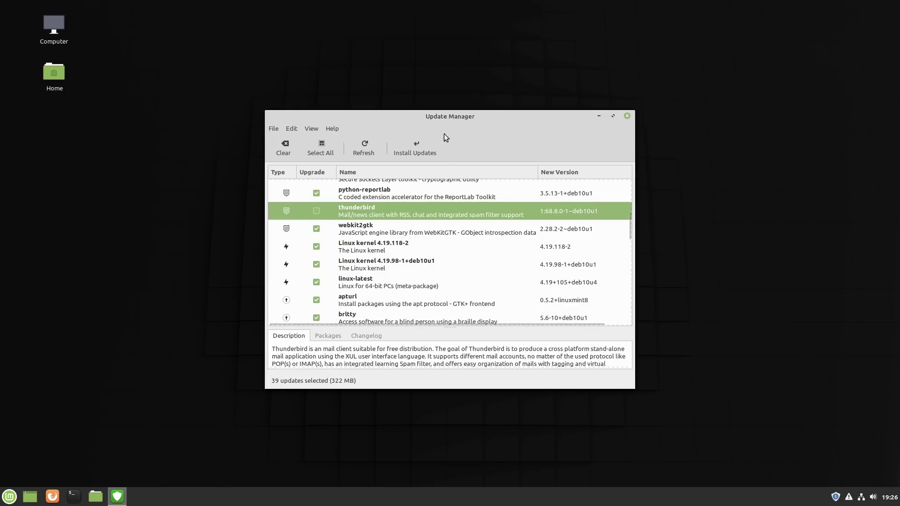
pyautogui.rightClick(376, 212)
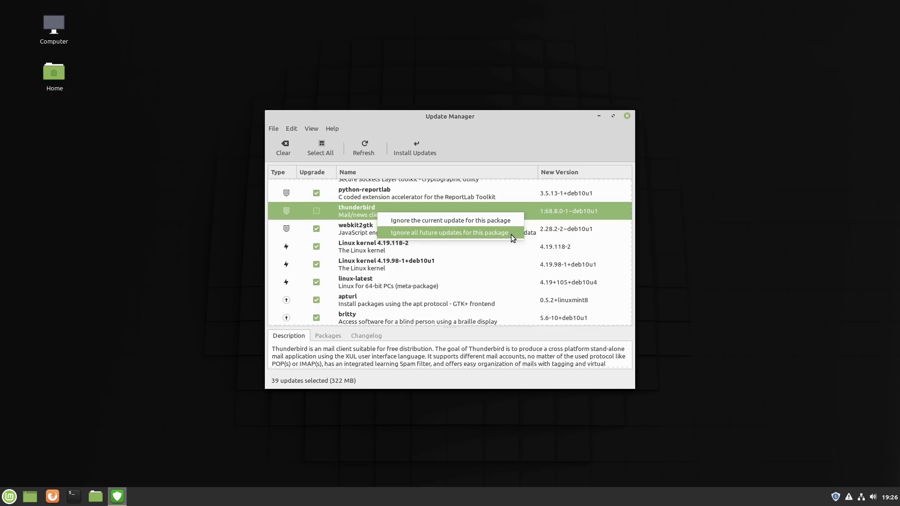
pyautogui.click(399, 170)
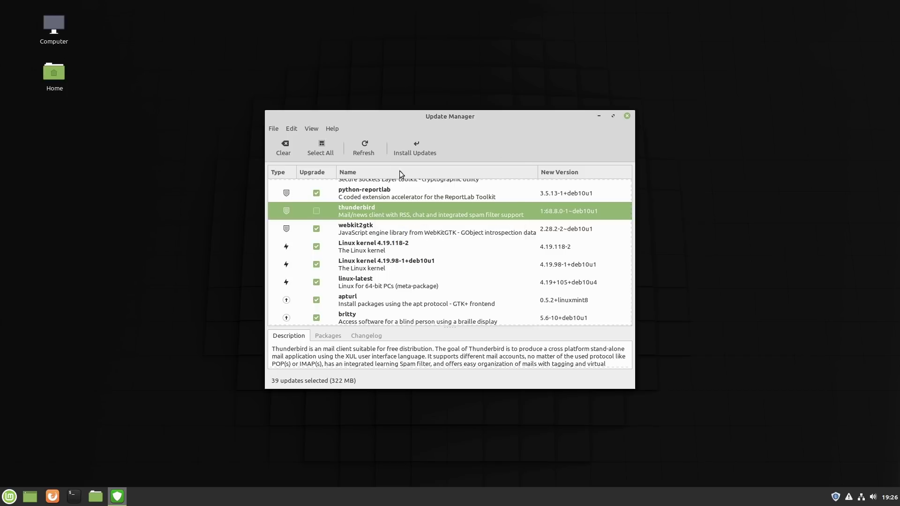
pyautogui.click(311, 128)
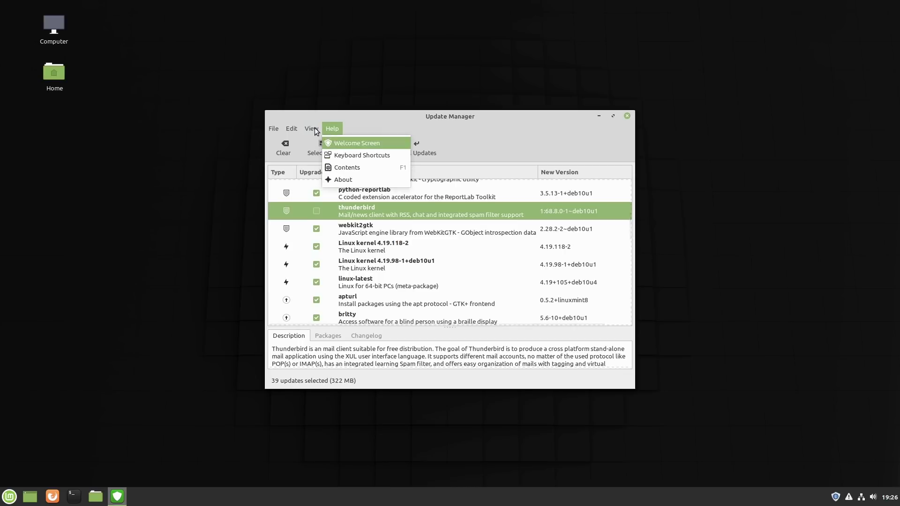
pyautogui.moveTo(322, 144)
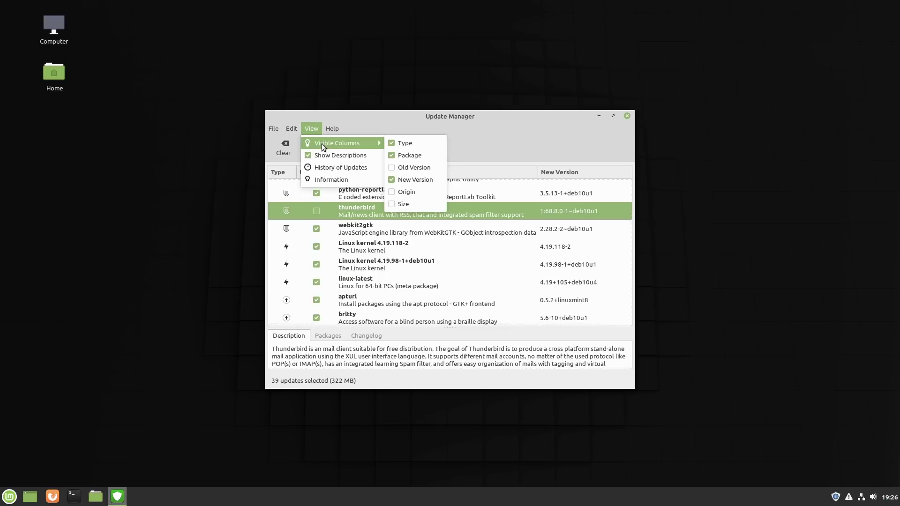
pyautogui.moveTo(295, 127)
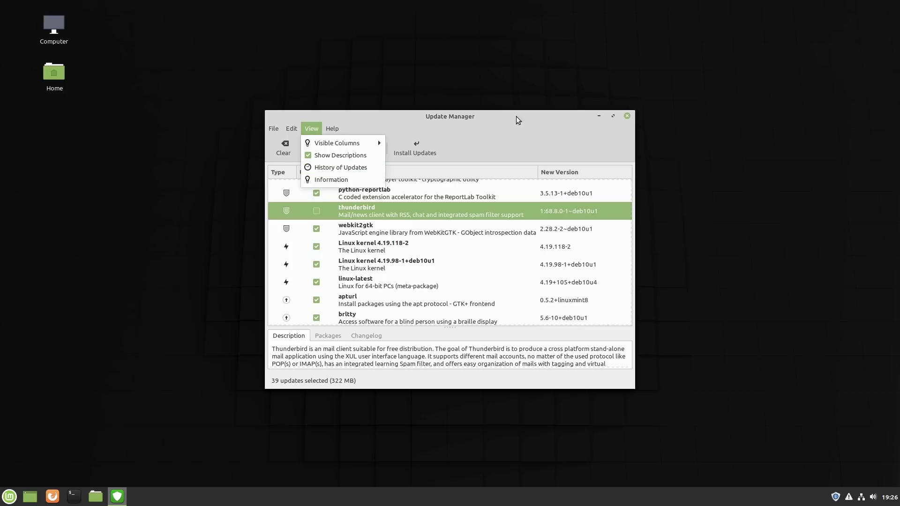
pyautogui.click(627, 117)
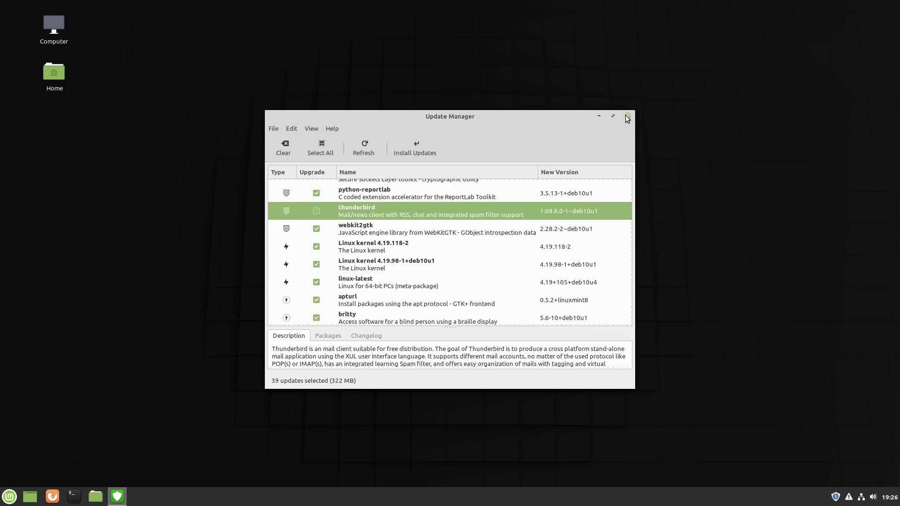
# Step: Close Update Manager, briefly open and close a terminal, then launch Software Manager from the menu
pyautogui.click(627, 116)
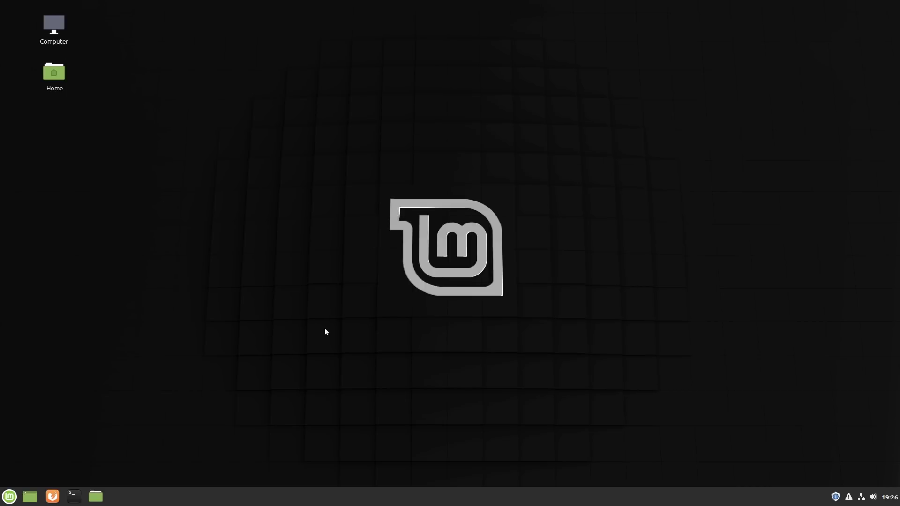
pyautogui.click(74, 496)
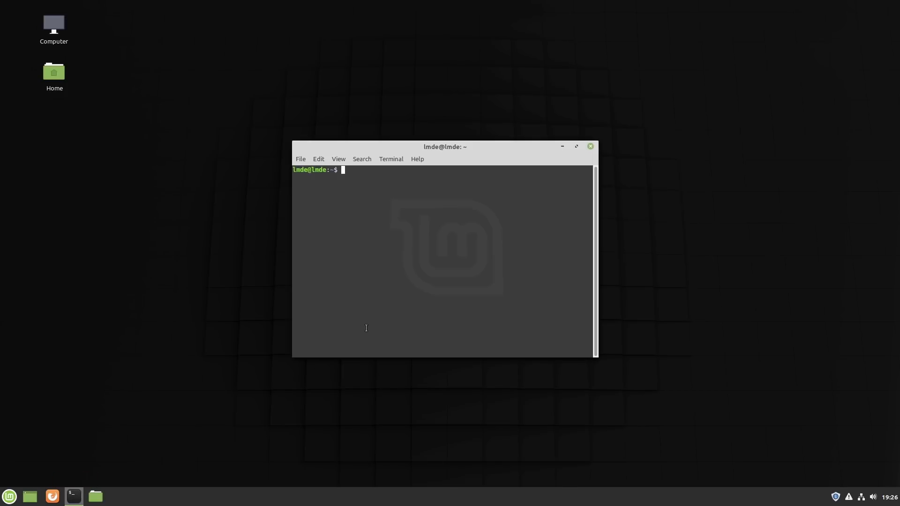
pyautogui.click(590, 146)
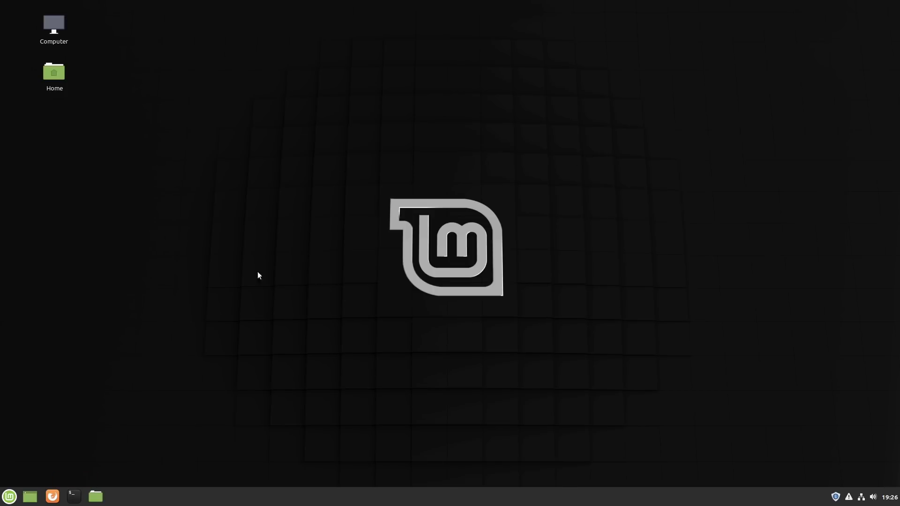
pyautogui.click(9, 497)
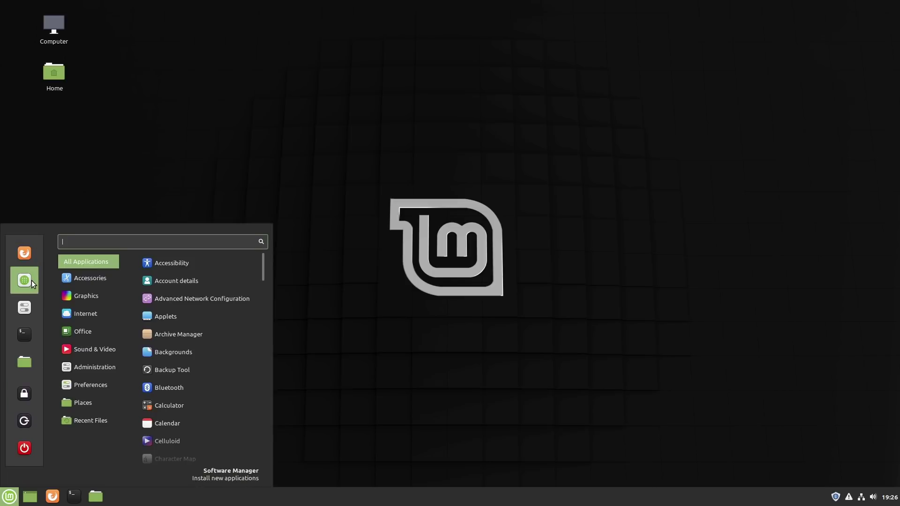
pyautogui.click(25, 280)
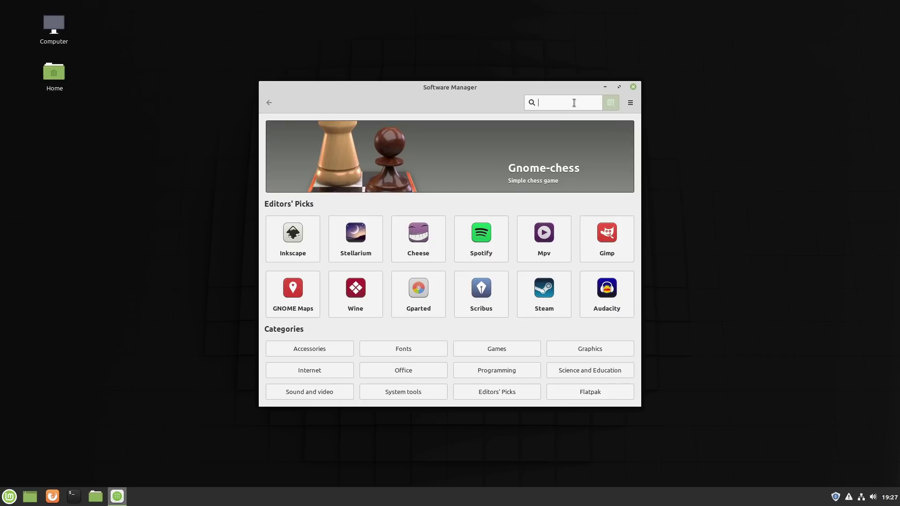
# Step: Search for kdenlive and review the native Kdenlive package details
pyautogui.write('kdenlive')
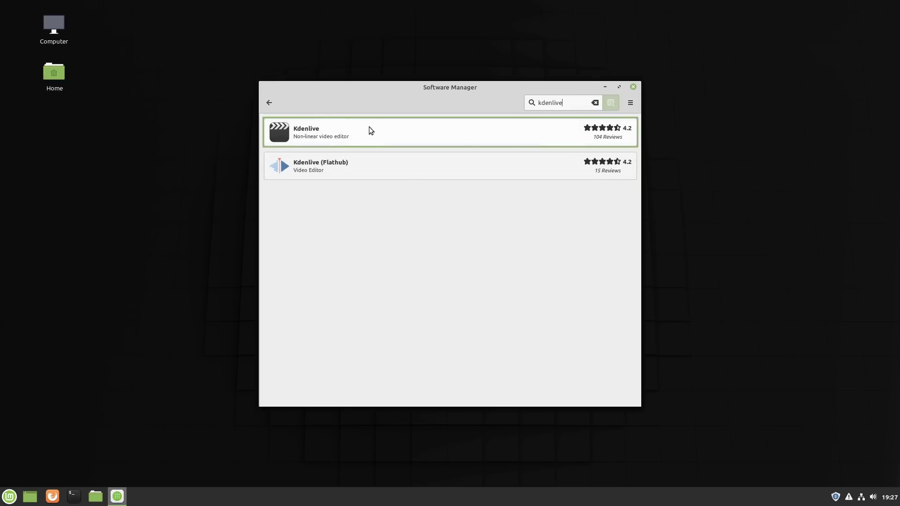
pyautogui.click(341, 135)
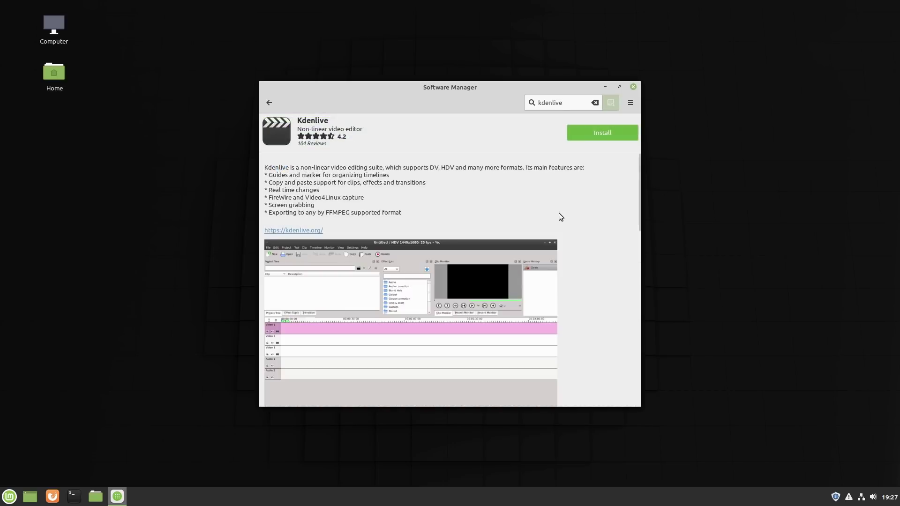
pyautogui.scroll(-10, 483, 291)
pyautogui.scroll(4, 482, 301)
pyautogui.scroll(2, 476, 303)
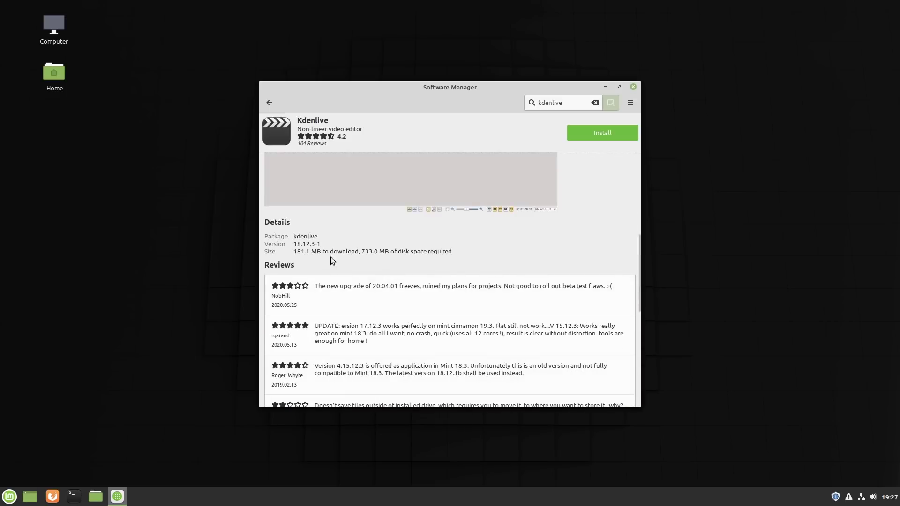
pyautogui.scroll(7, 344, 251)
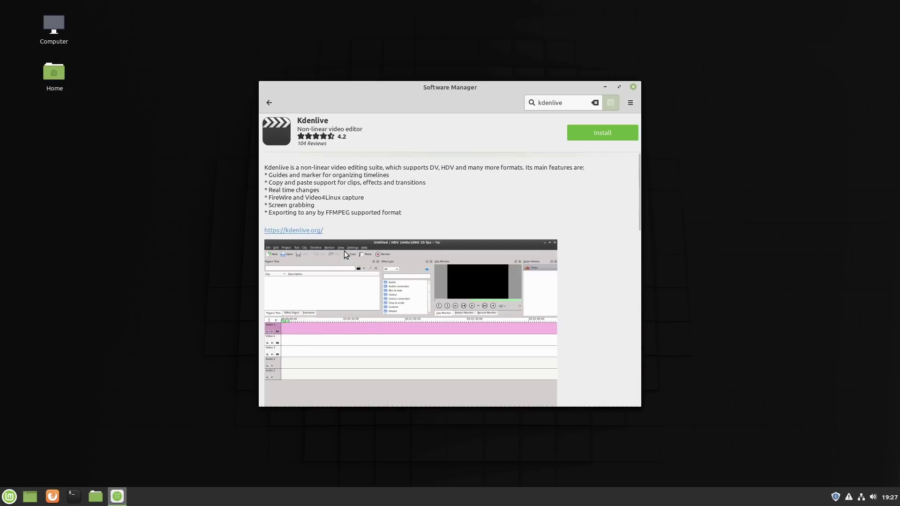
pyautogui.click(269, 102)
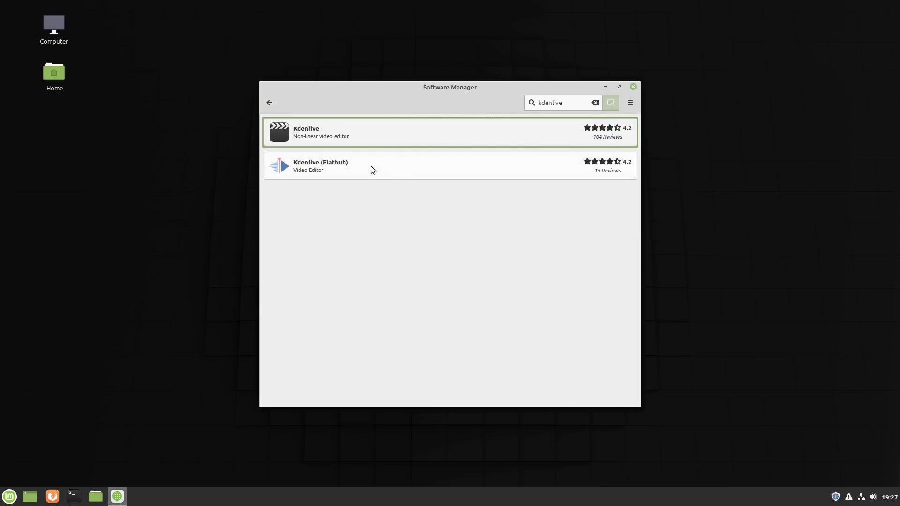
# Step: Review the Kdenlive (Flathub) package details and return to the kdenlive results
pyautogui.click(370, 165)
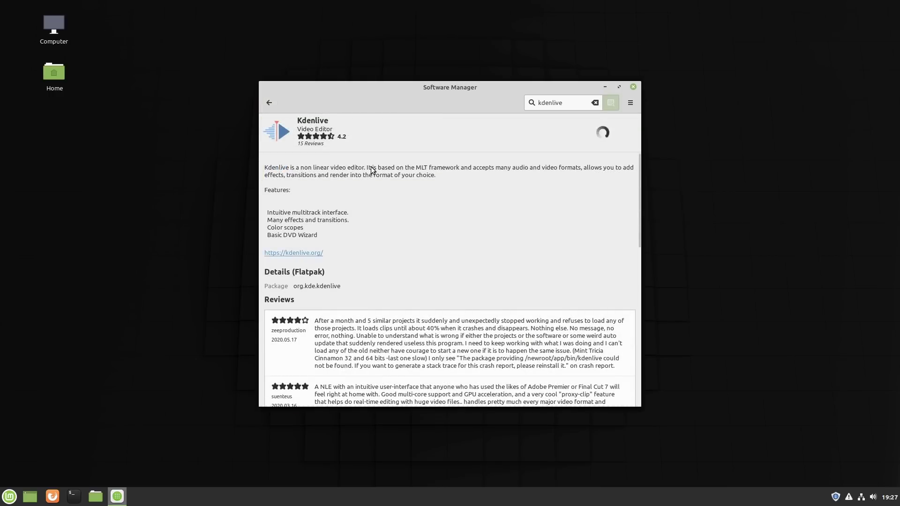
pyautogui.scroll(-3, 563, 197)
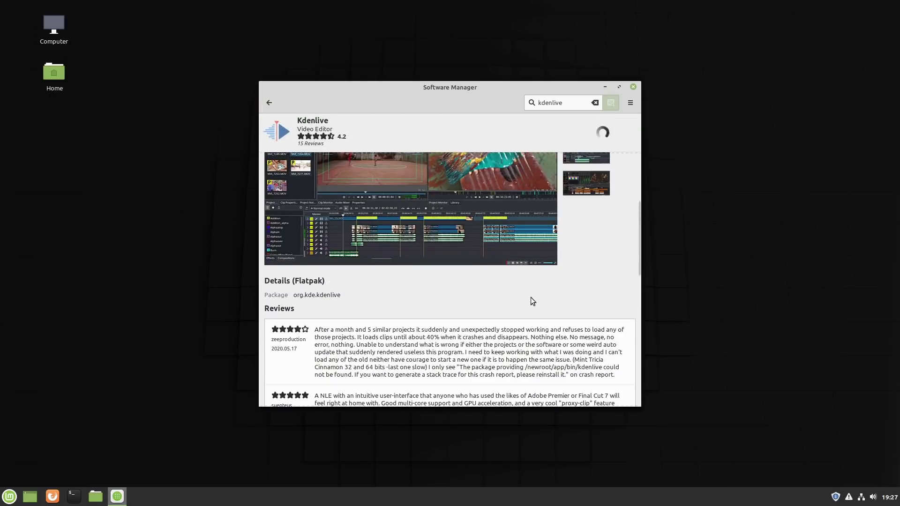
pyautogui.scroll(-1, 452, 303)
pyautogui.scroll(5, 452, 303)
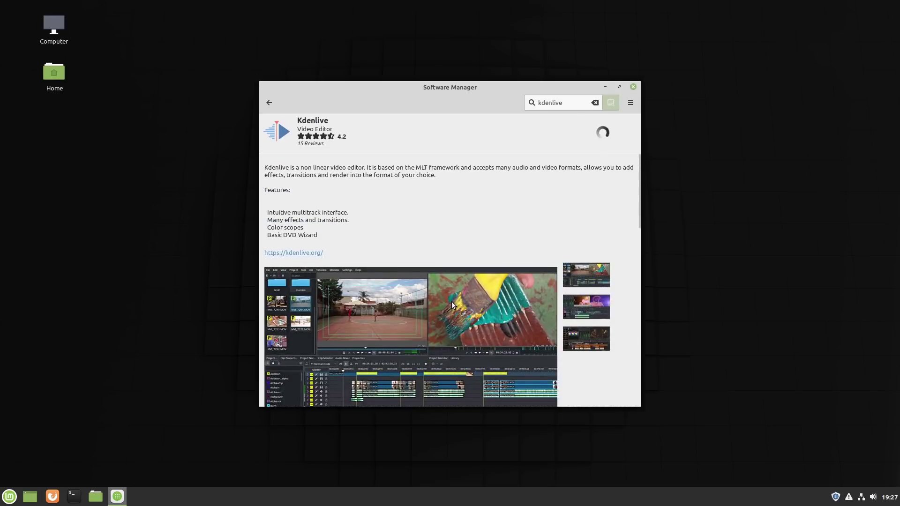
pyautogui.scroll(-3, 471, 203)
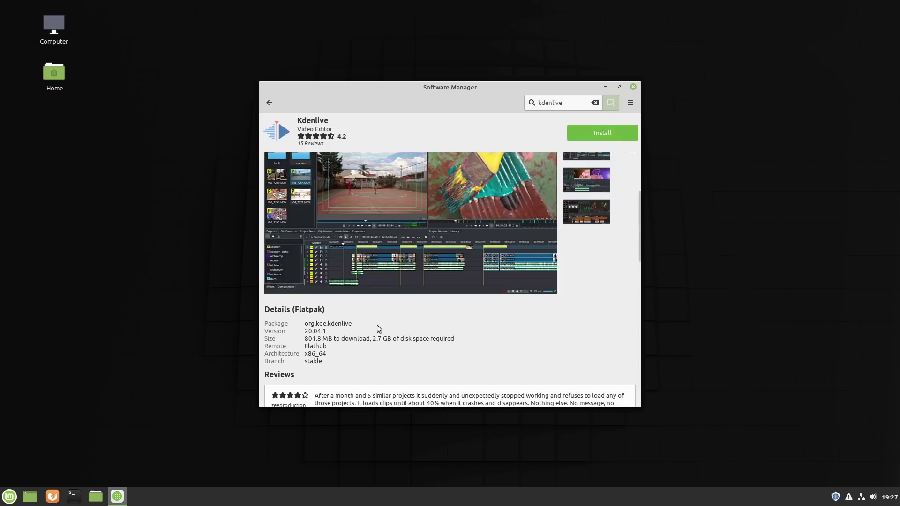
pyautogui.scroll(3, 445, 316)
pyautogui.click(270, 102)
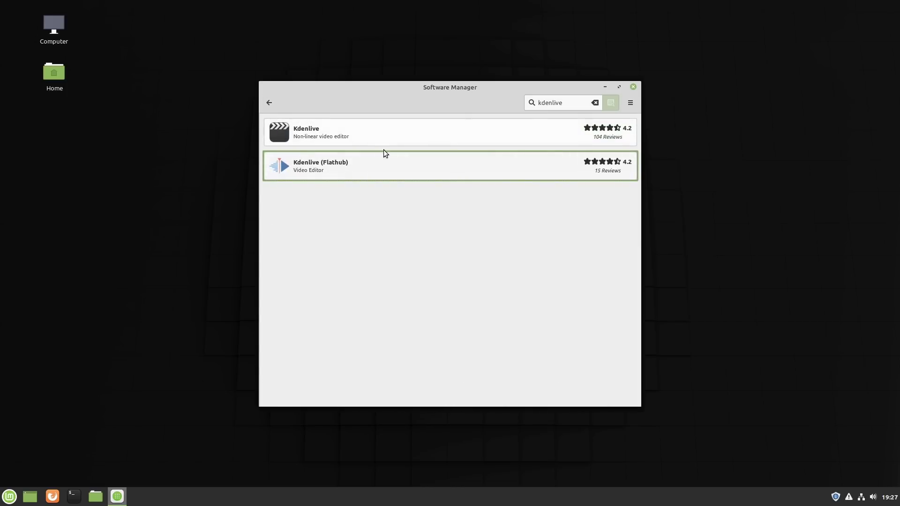
# Step: Return to the home page and browse the apps in the Office category
pyautogui.click(270, 103)
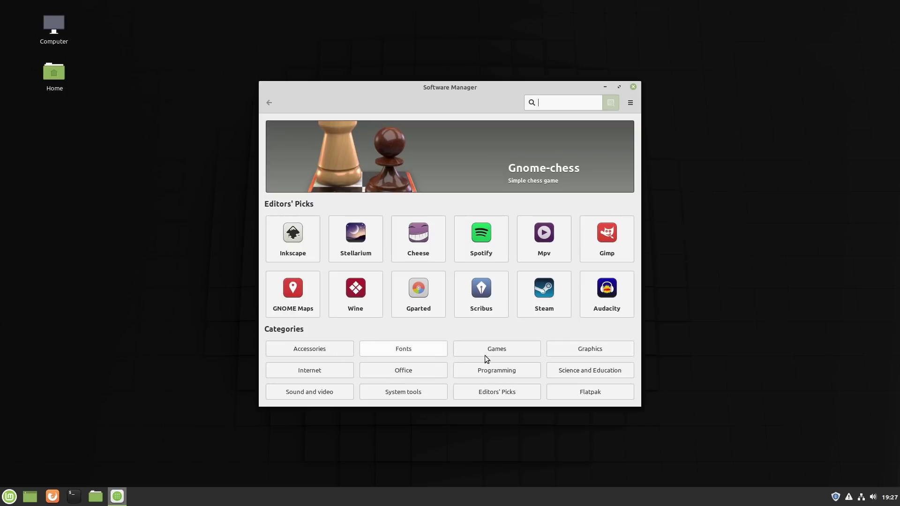
pyautogui.click(408, 372)
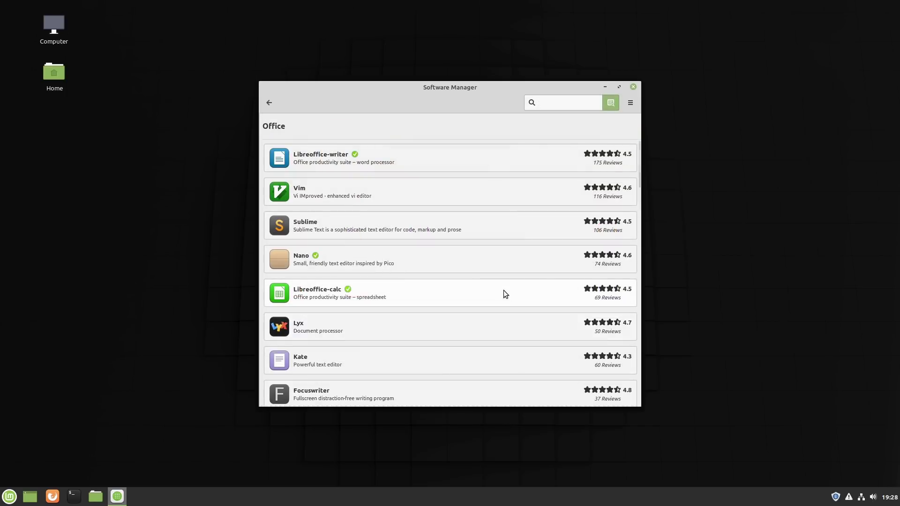
pyautogui.scroll(-5, 528, 217)
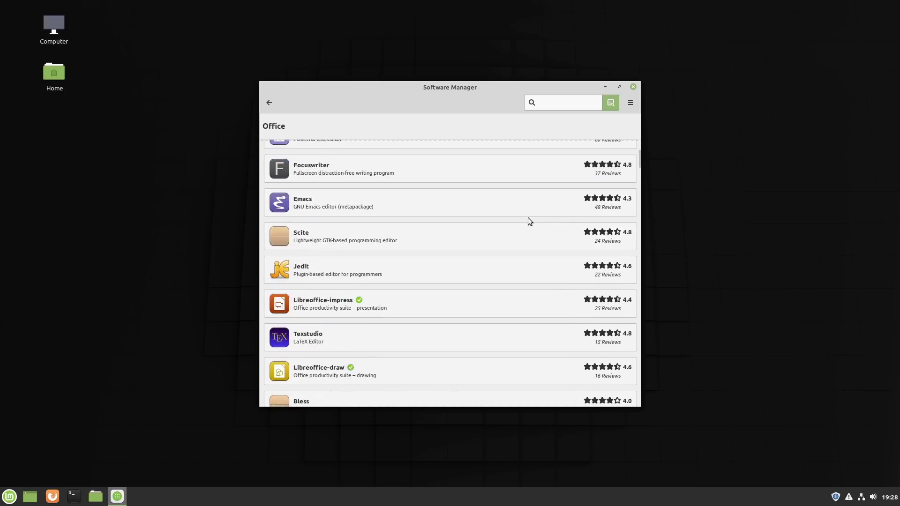
pyautogui.scroll(-15, 527, 218)
pyautogui.scroll(-15, 541, 275)
pyautogui.scroll(20, 543, 277)
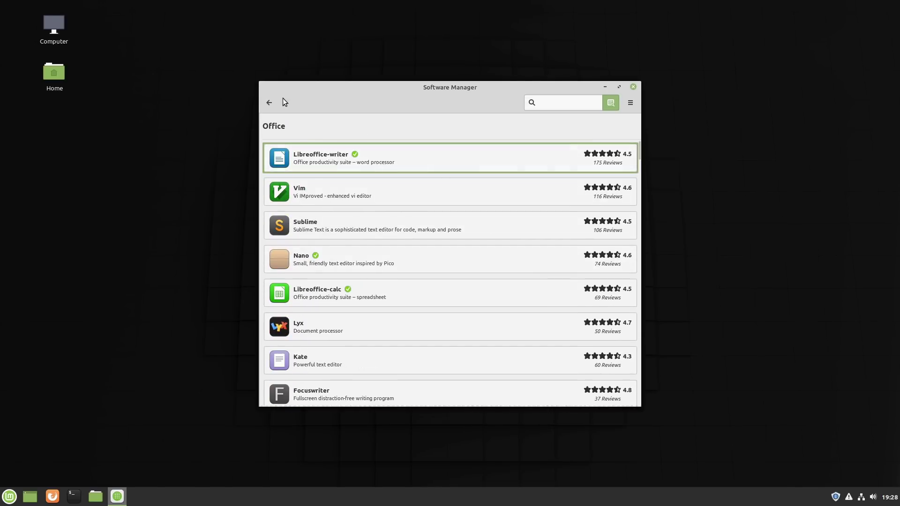
# Step: Go back to the home page, close Software Manager, and open the application menu
pyautogui.click(270, 103)
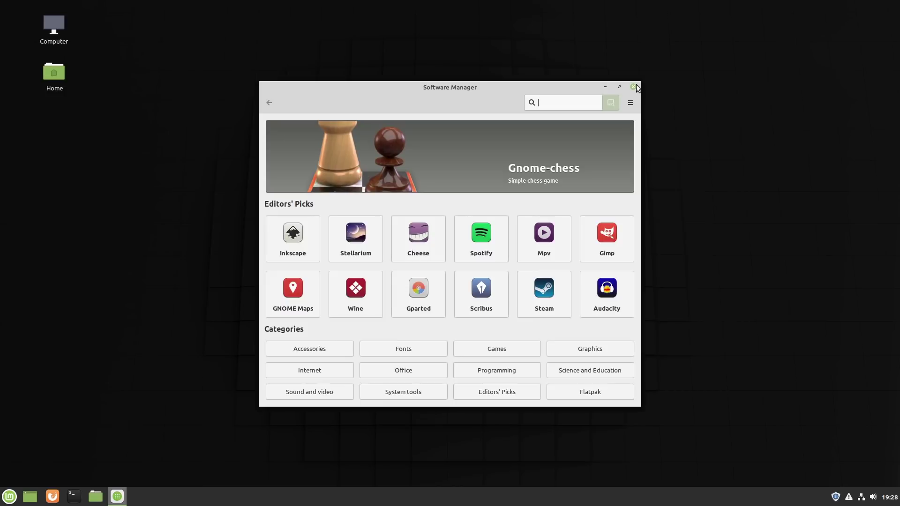
pyautogui.click(633, 87)
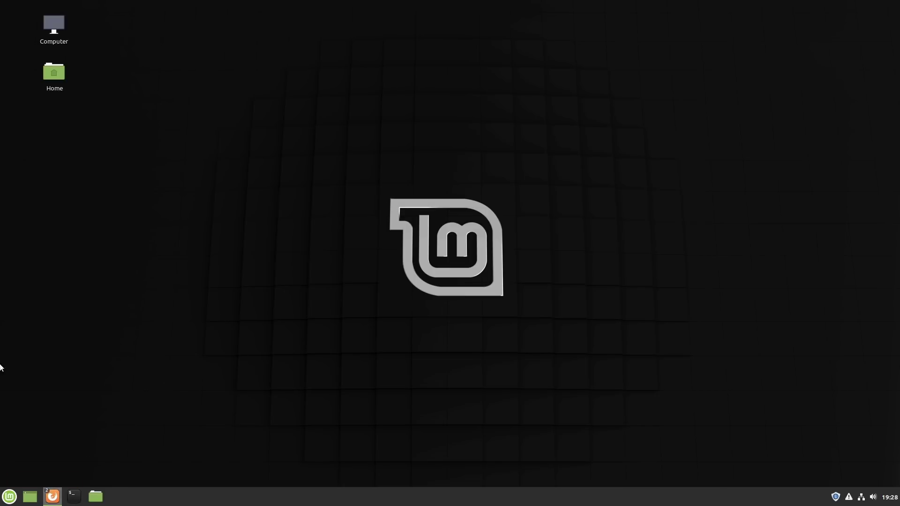
pyautogui.click(9, 496)
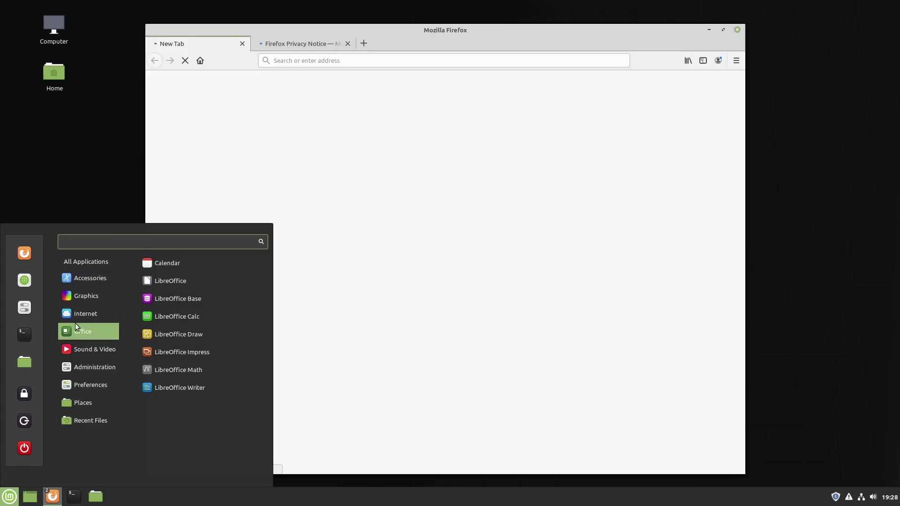
# Step: Confirm via Help > About Firefox that the version is 68.6.0esr (64-bit), then select the address bar
pyautogui.moveTo(91, 313)
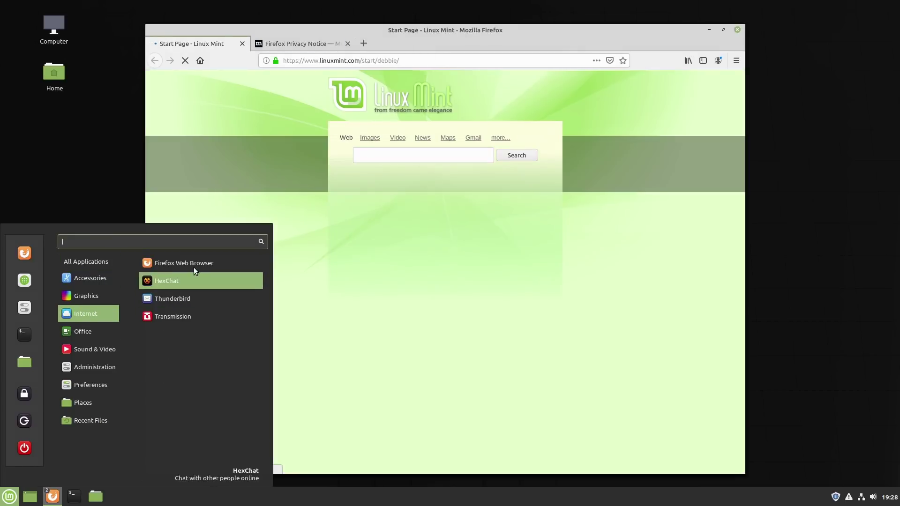
pyautogui.click(442, 38)
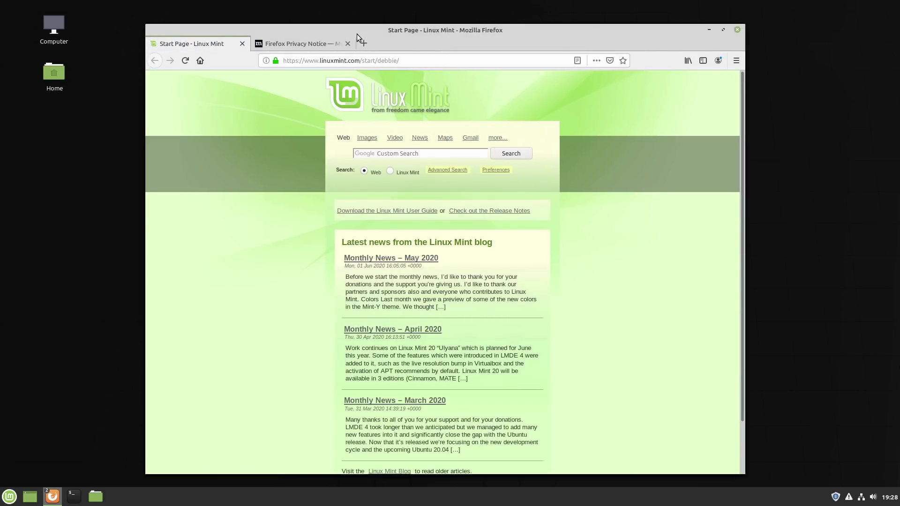
pyautogui.press('alt')
pyautogui.click(313, 44)
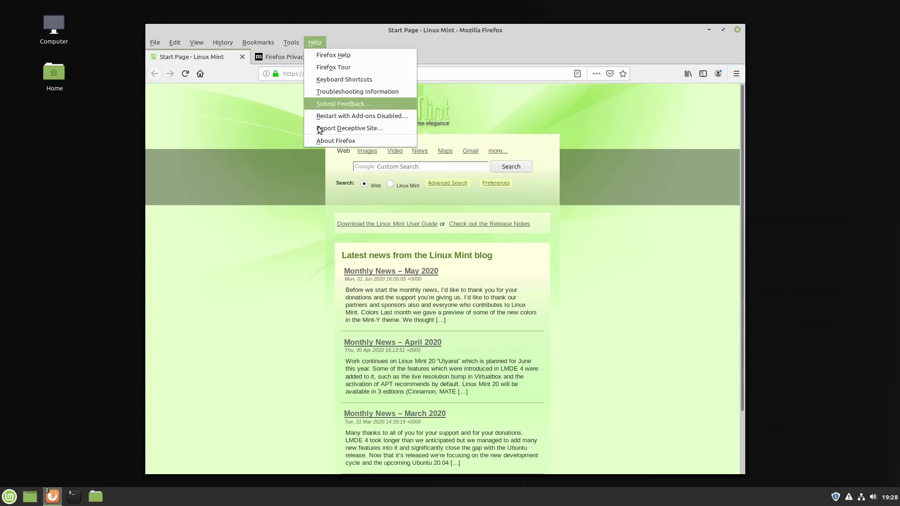
pyautogui.click(325, 139)
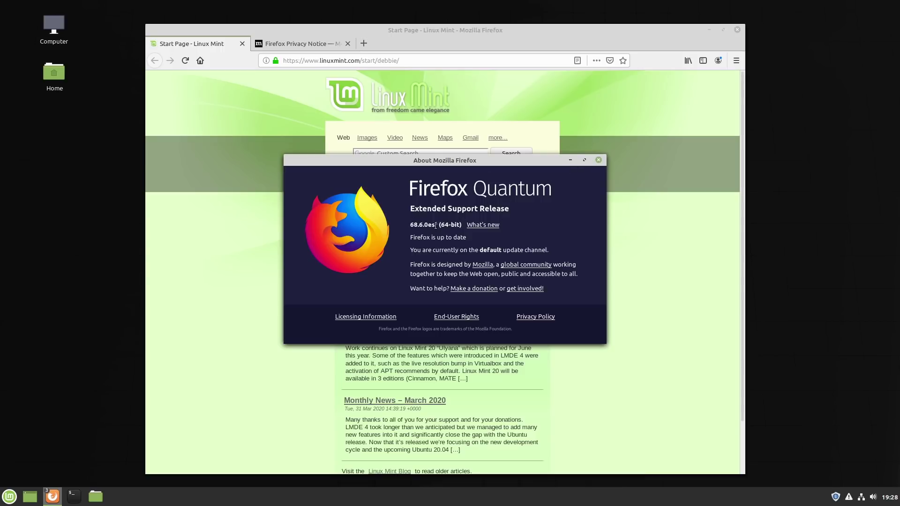
pyautogui.click(599, 162)
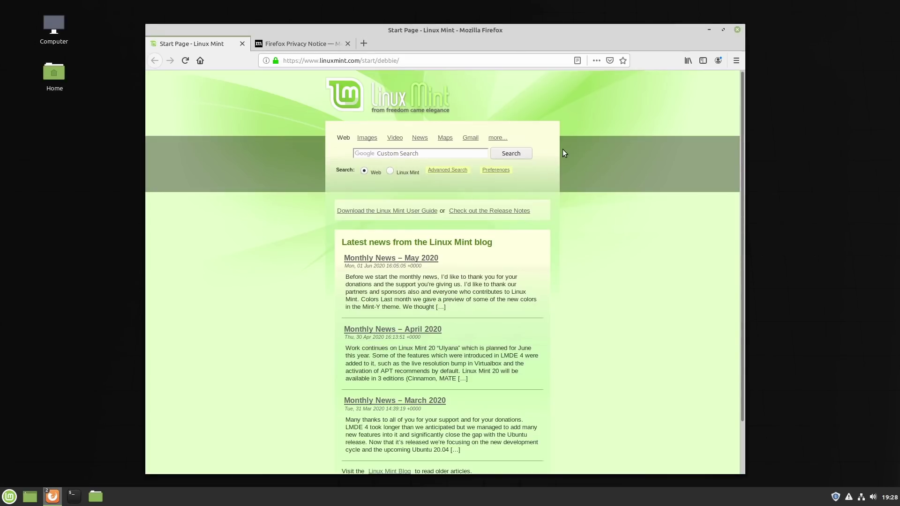
pyautogui.click(508, 63)
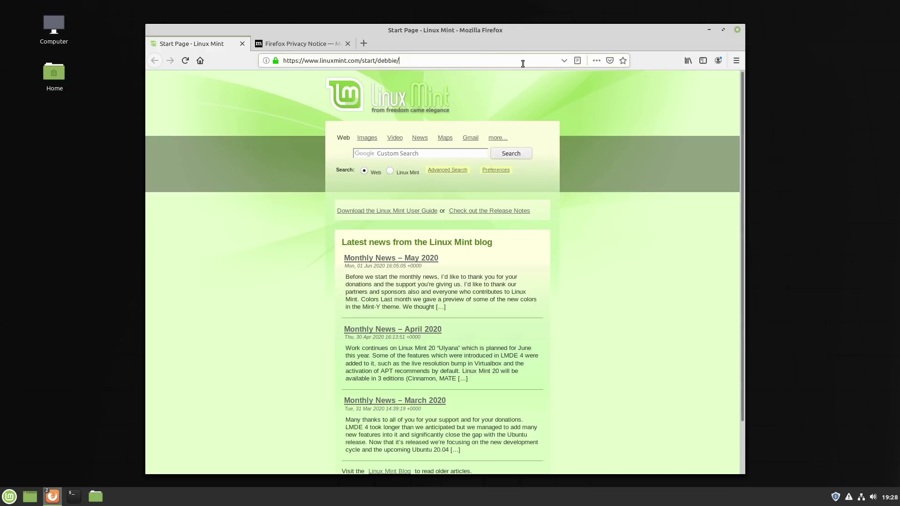
# Step: Close Firefox with both its tabs, then open and dismiss the Mint menu
pyautogui.click(738, 31)
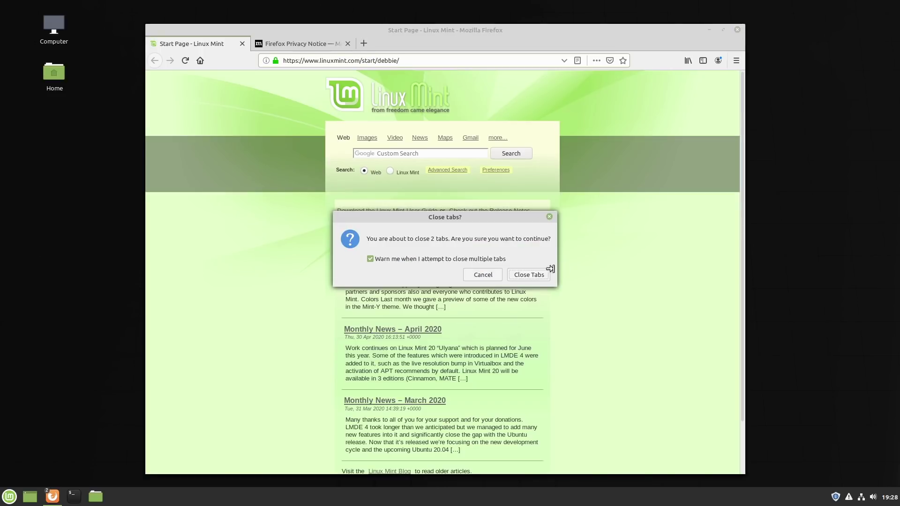
pyautogui.click(533, 277)
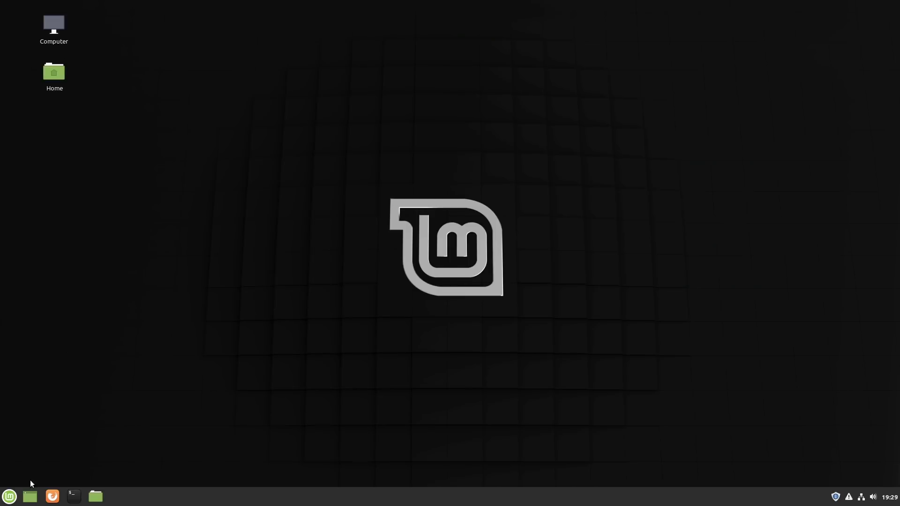
pyautogui.click(9, 497)
pyautogui.moveTo(73, 342)
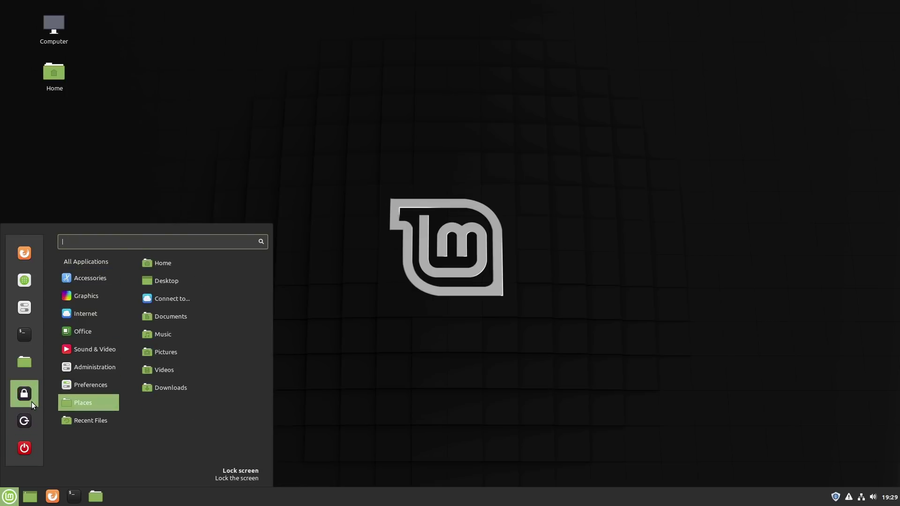
pyautogui.click(491, 244)
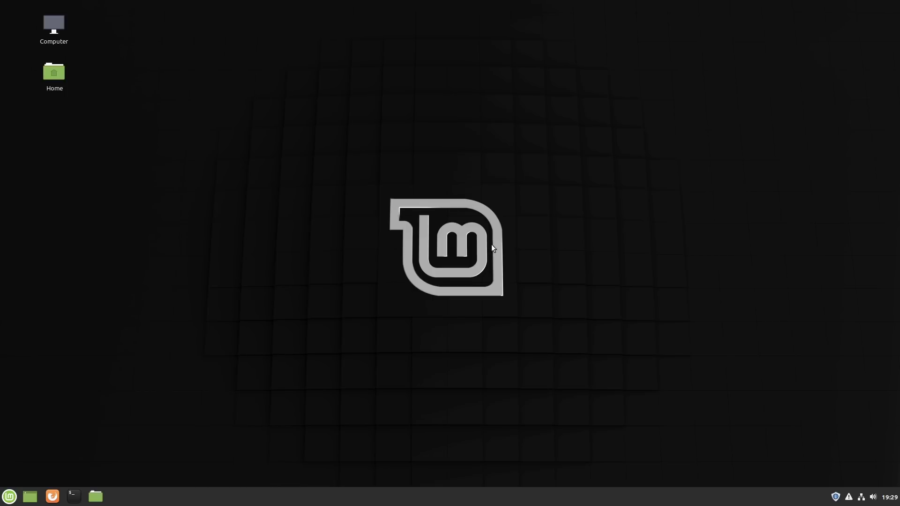